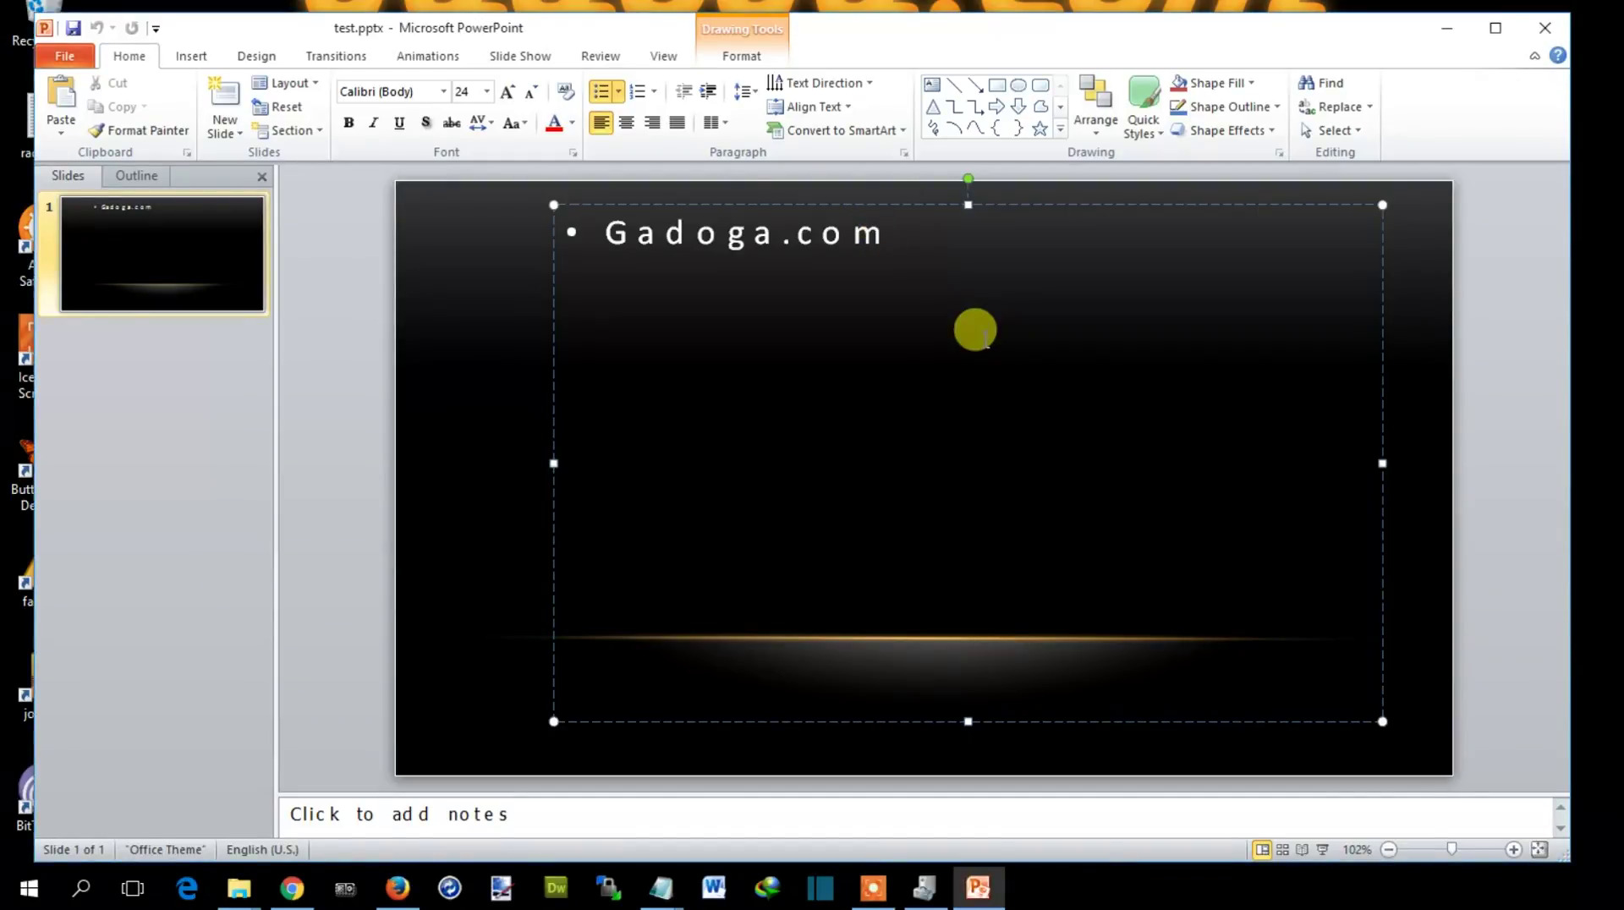
Step: Add the bullet 'Weird character spacing in power point' below Gadoga.com
{"action": "key", "text": "Return"}
{"action": "type", "text": "weird ca"}
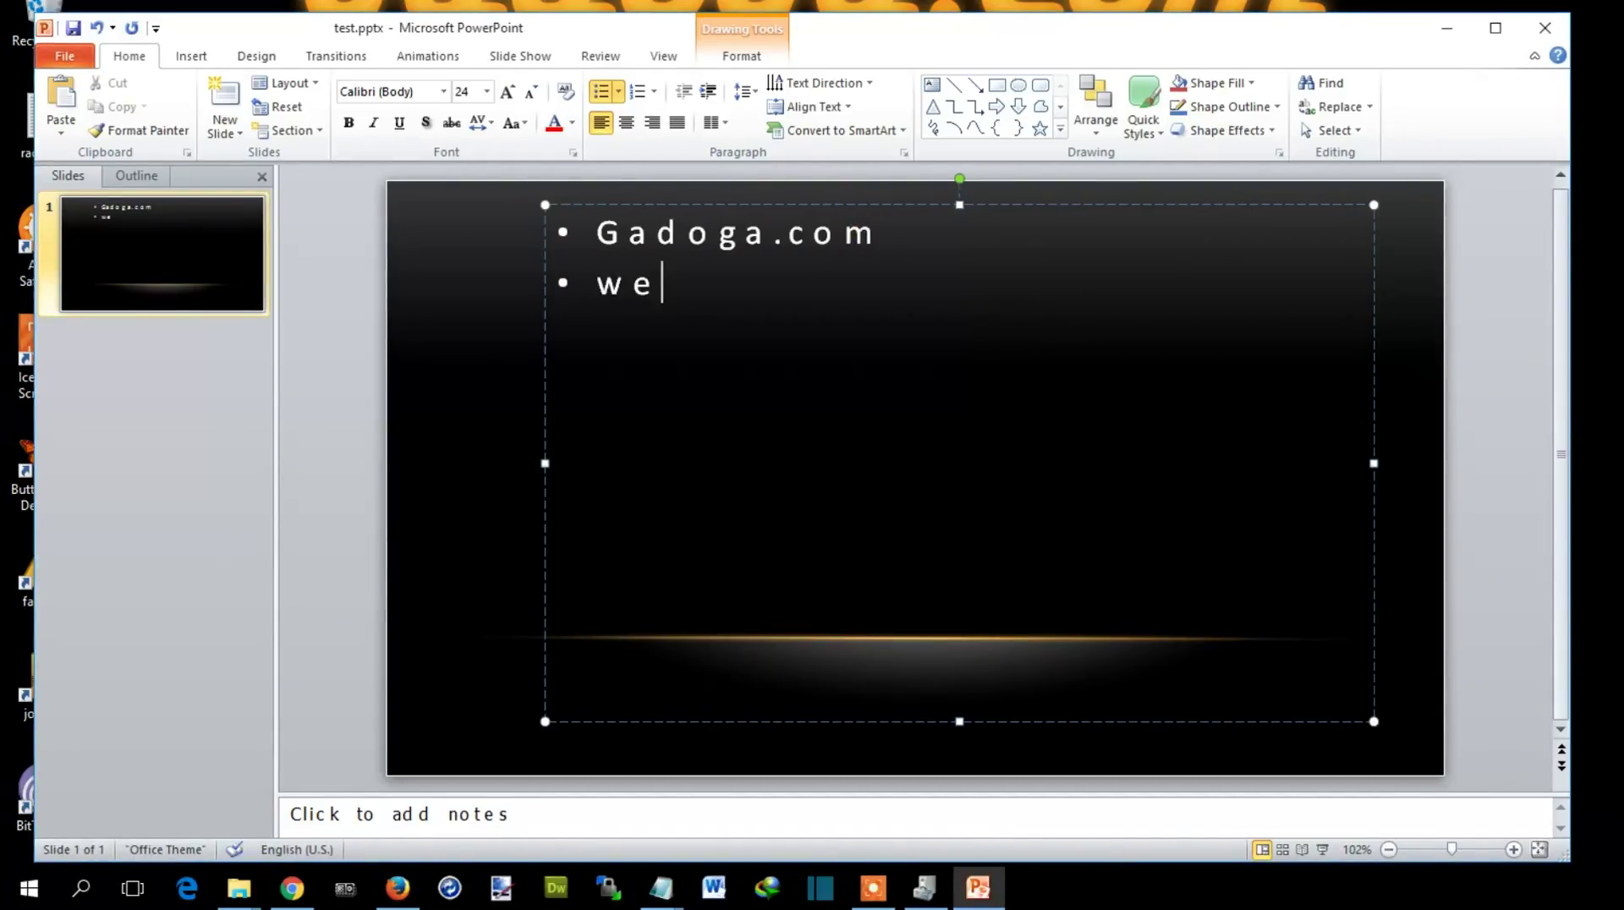
{"action": "key", "text": "BackSpace"}
{"action": "key", "text": "BackSpace"}
{"action": "type", "text": "hr"}
{"action": "key", "text": "BackSpace"}
{"action": "type", "text": "aract"}
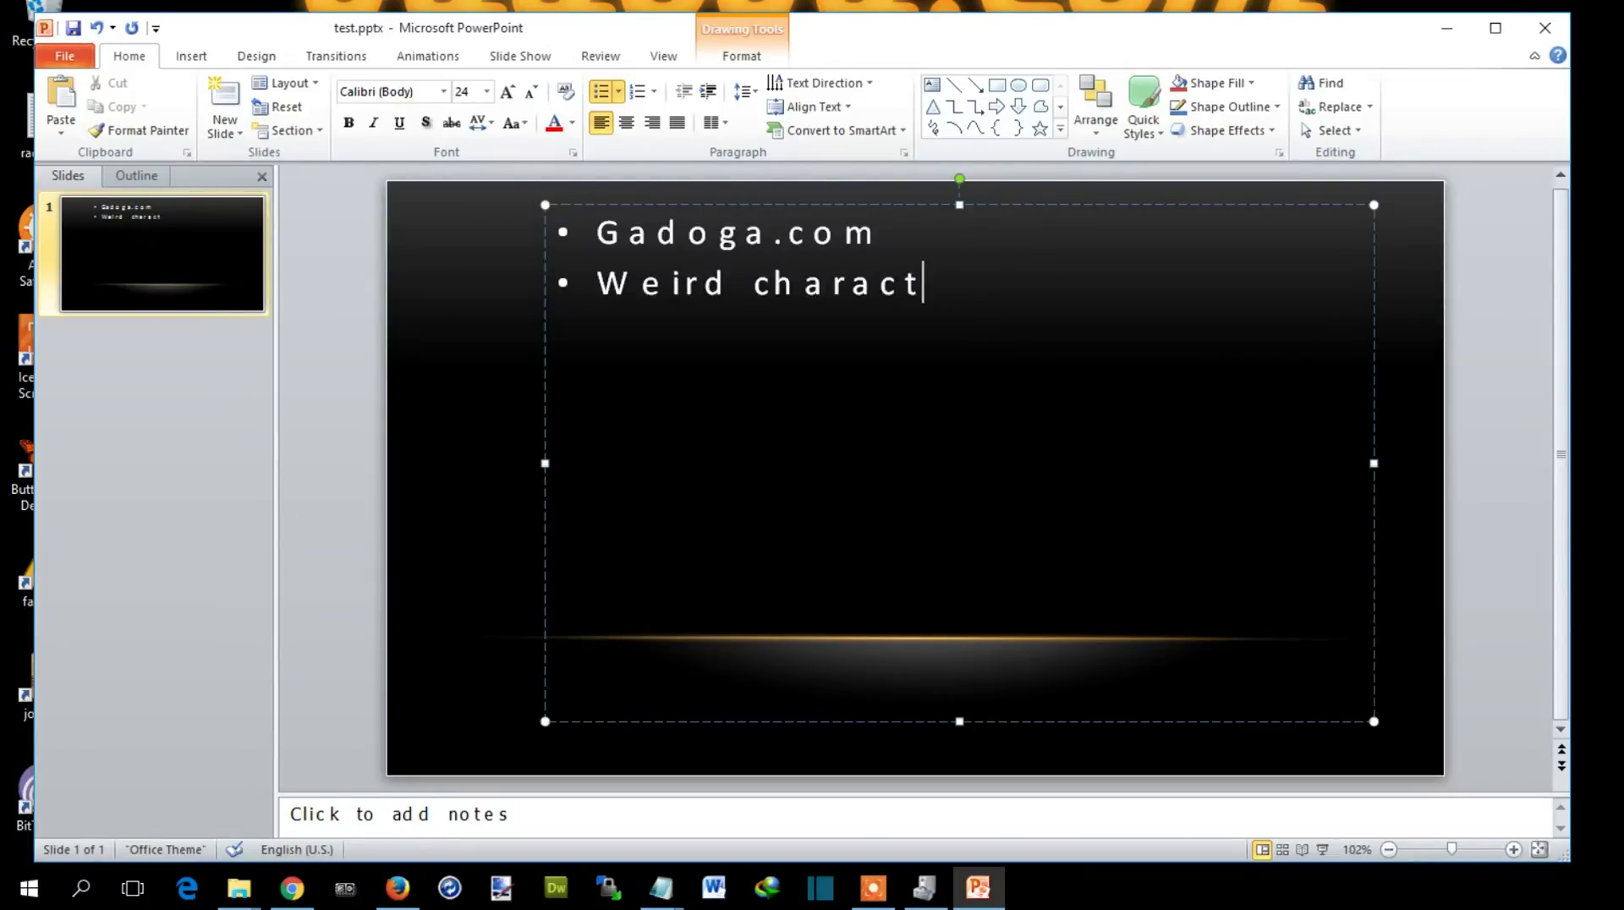
{"action": "type", "text": "er spacing in"}
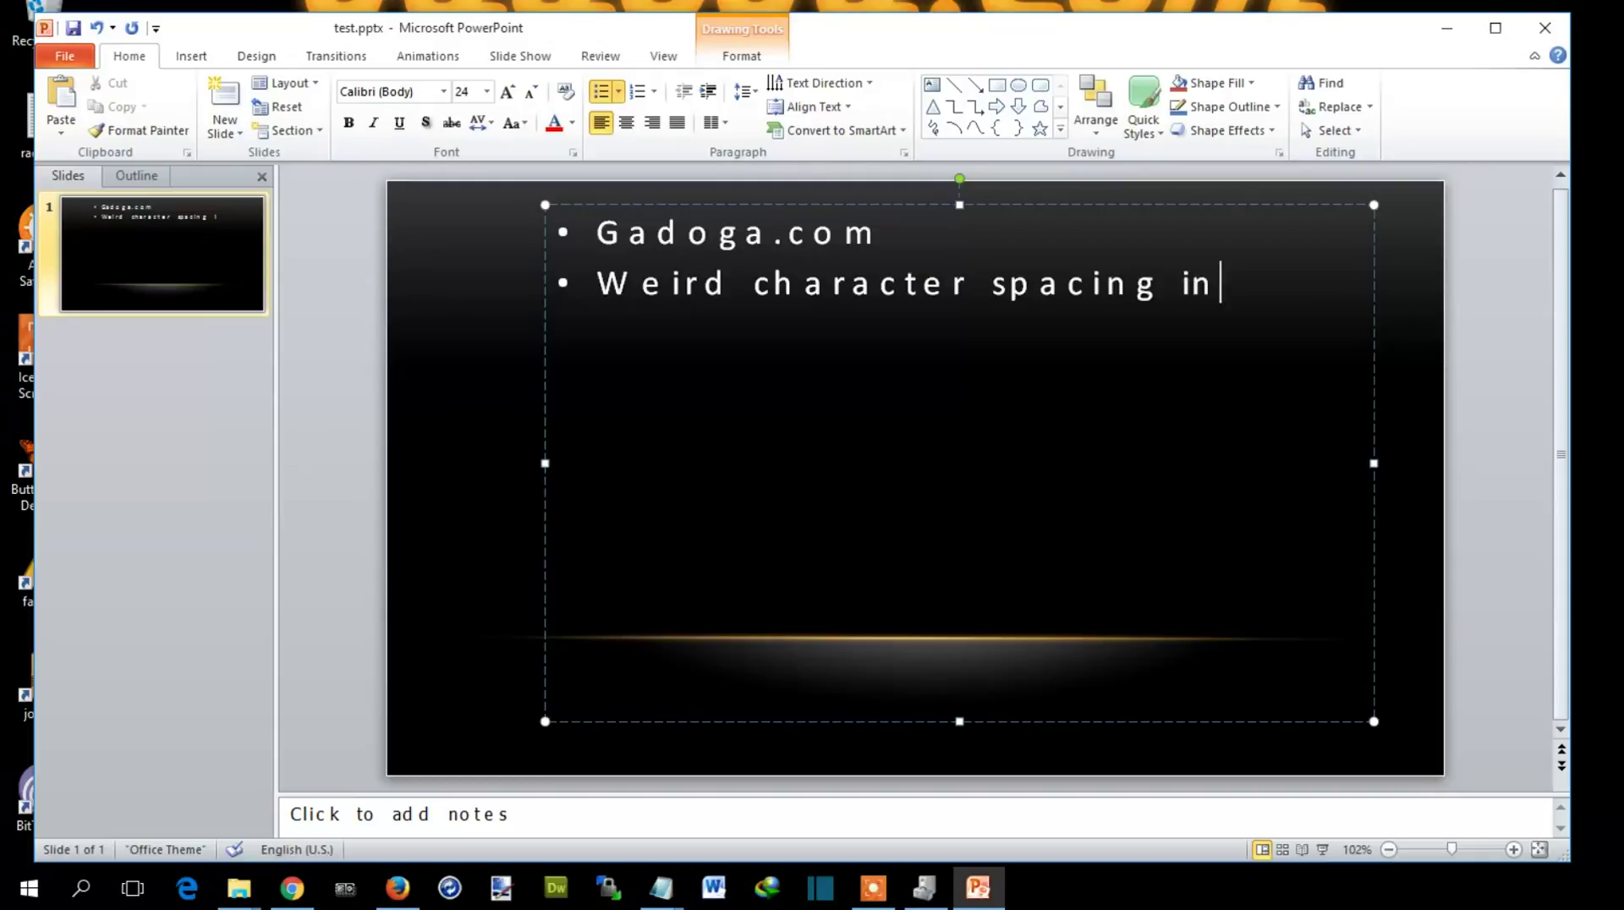
{"action": "type", "text": " powe r point"}
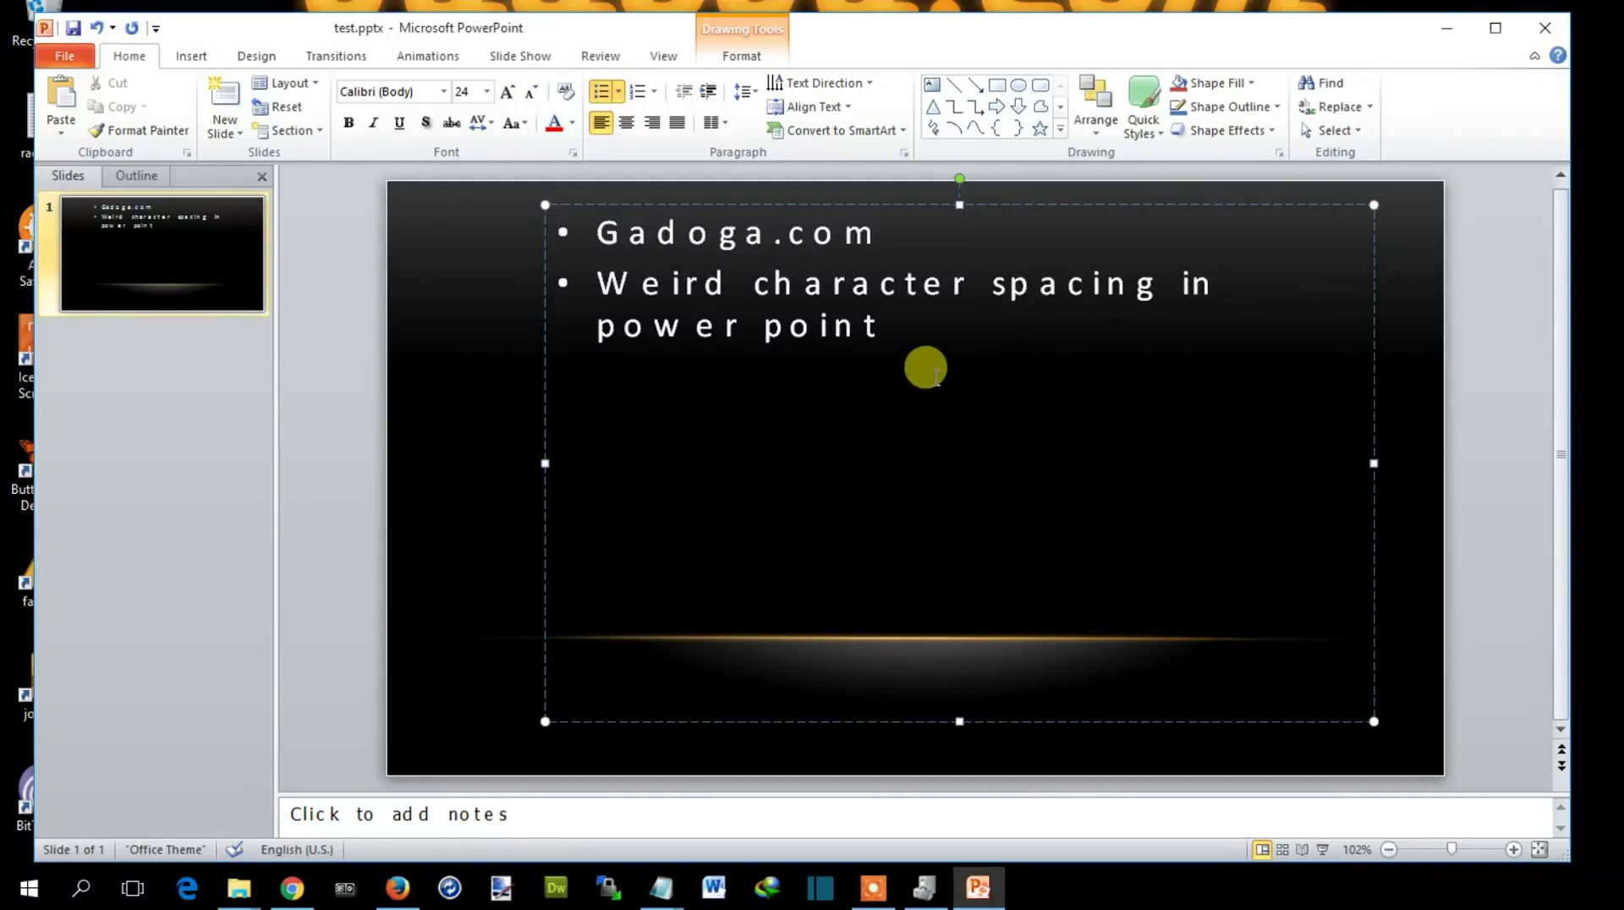
Step: Add a third bullet reading 'Tes spasi karakter'
{"action": "key", "text": "Return"}
{"action": "type", "text": "tes k"}
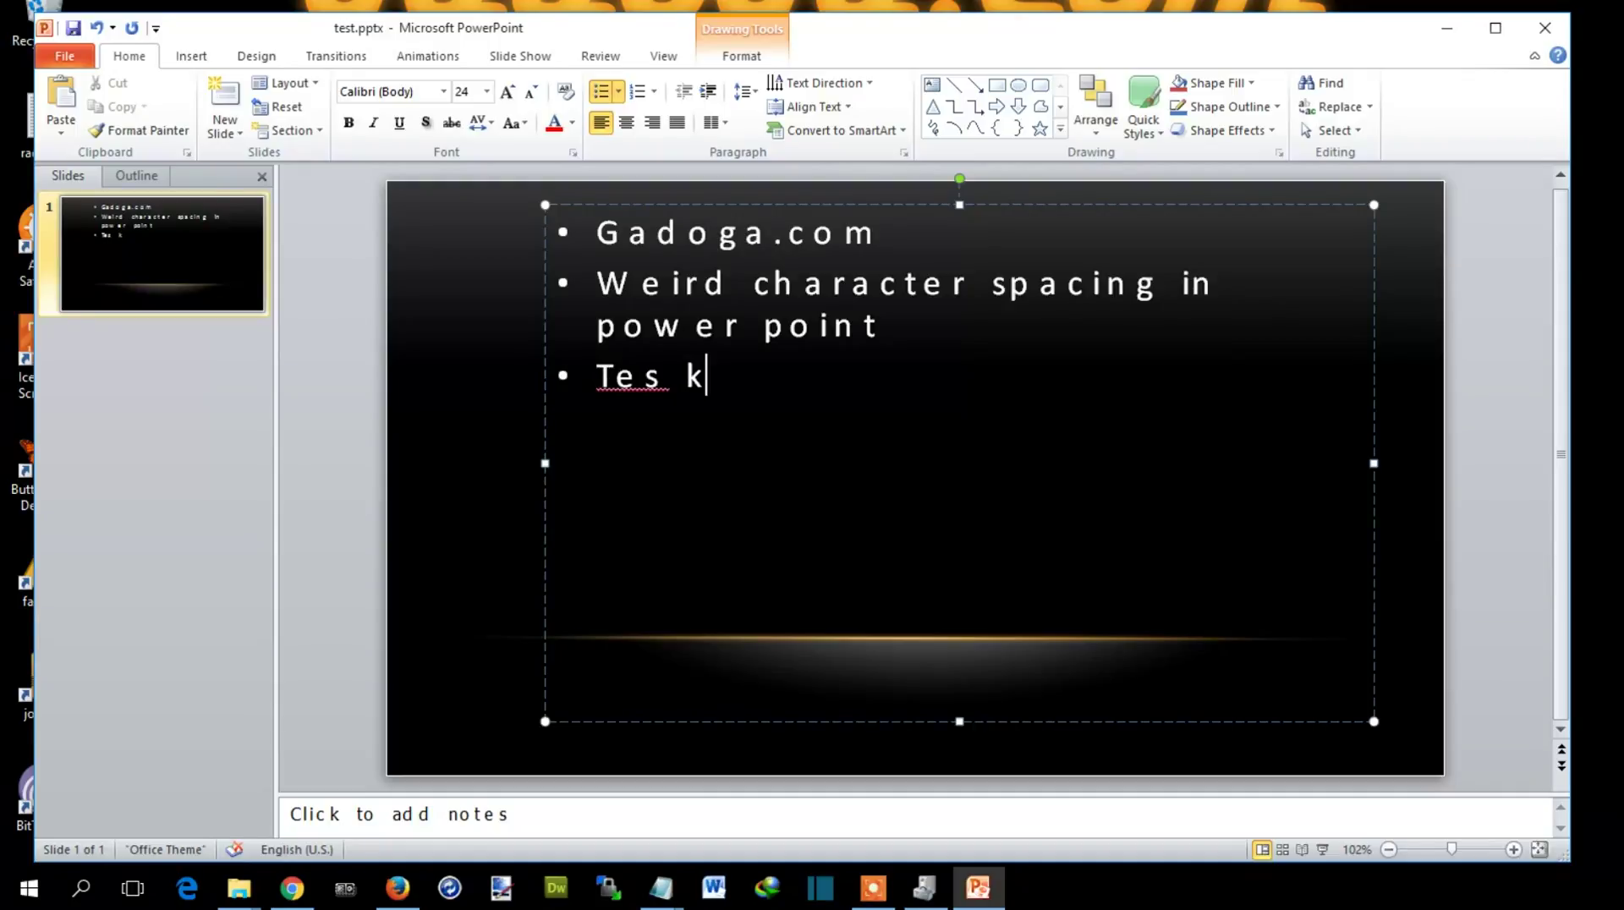
{"action": "key", "text": "BackSpace"}
{"action": "type", "text": "spasi karakter"}
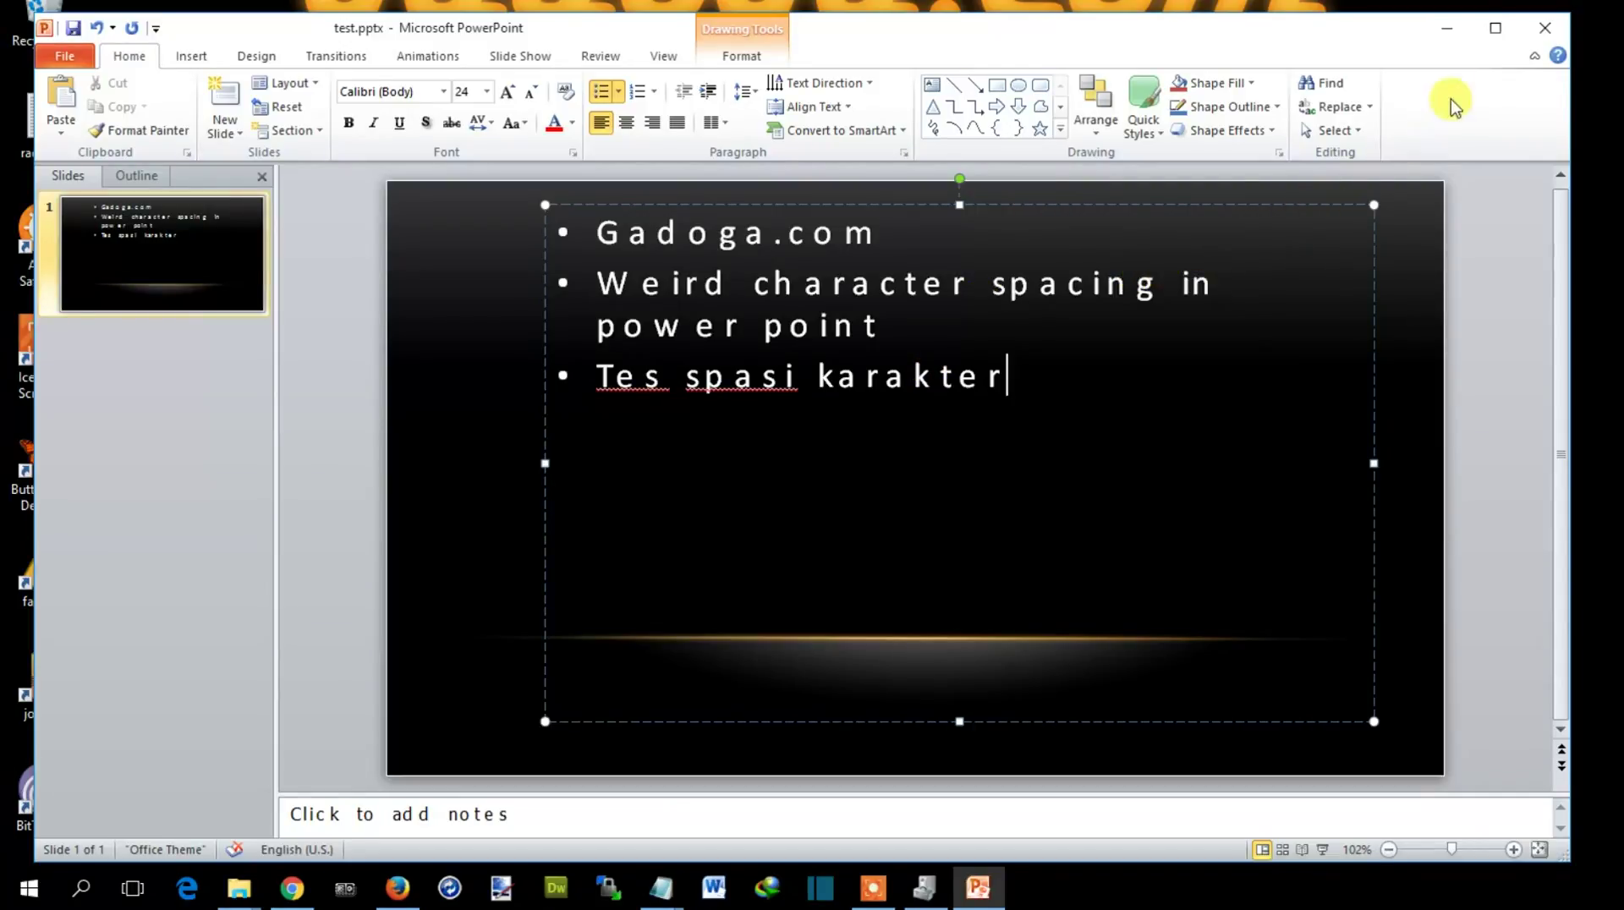
Step: Close test.pptx and discard the unsaved bullet changes
{"action": "left_click", "coordinate": [1548, 33]}
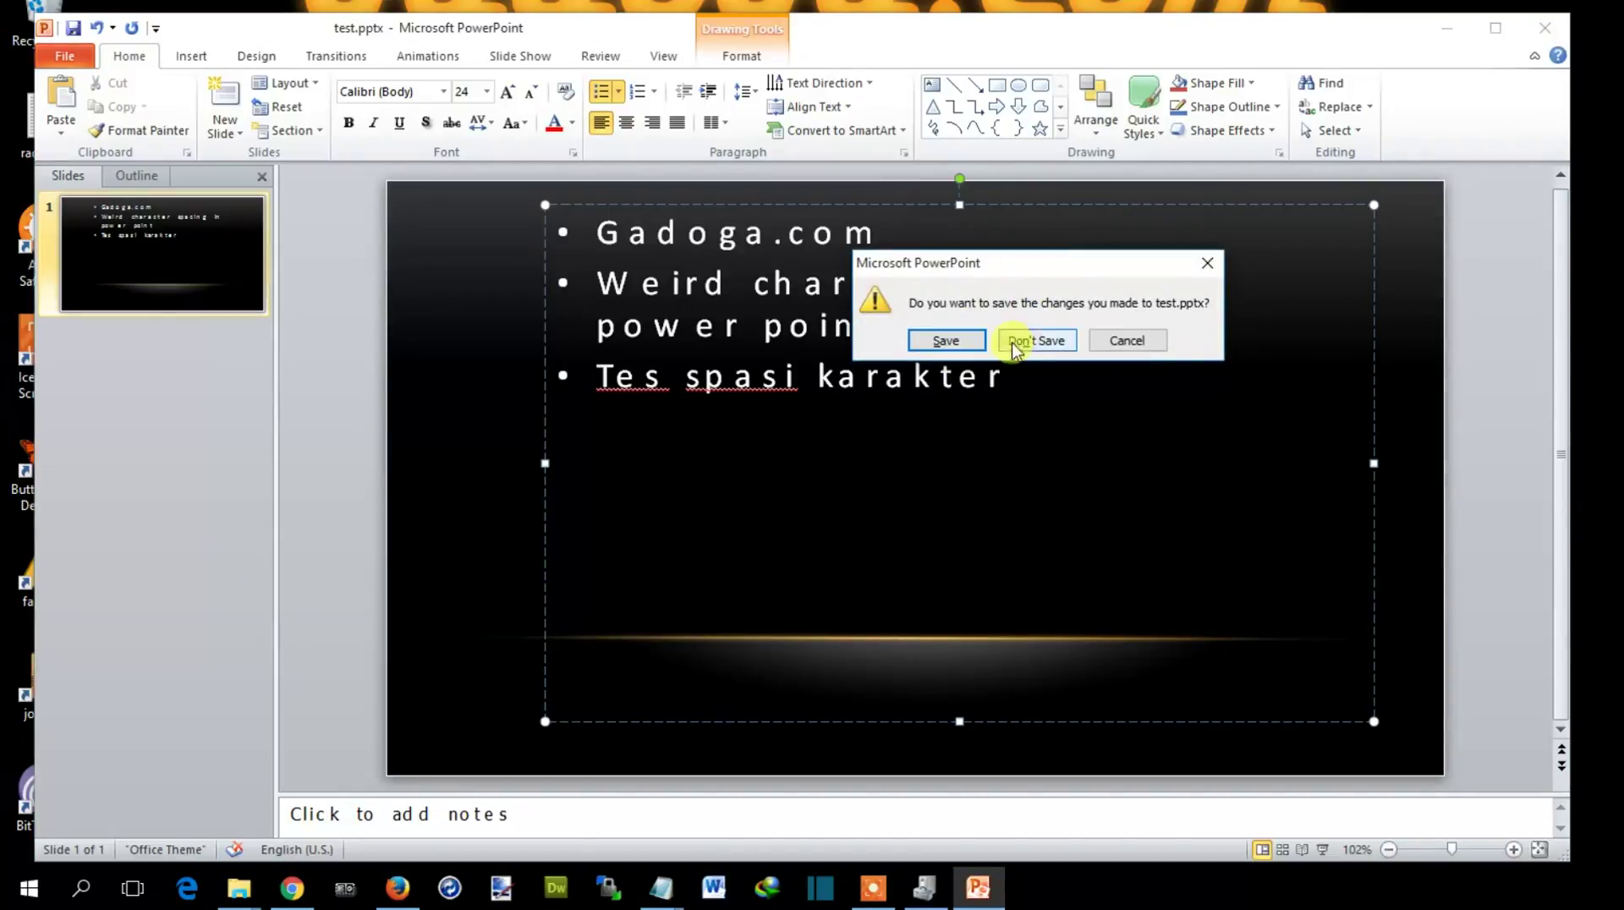
{"action": "left_click", "coordinate": [1036, 340]}
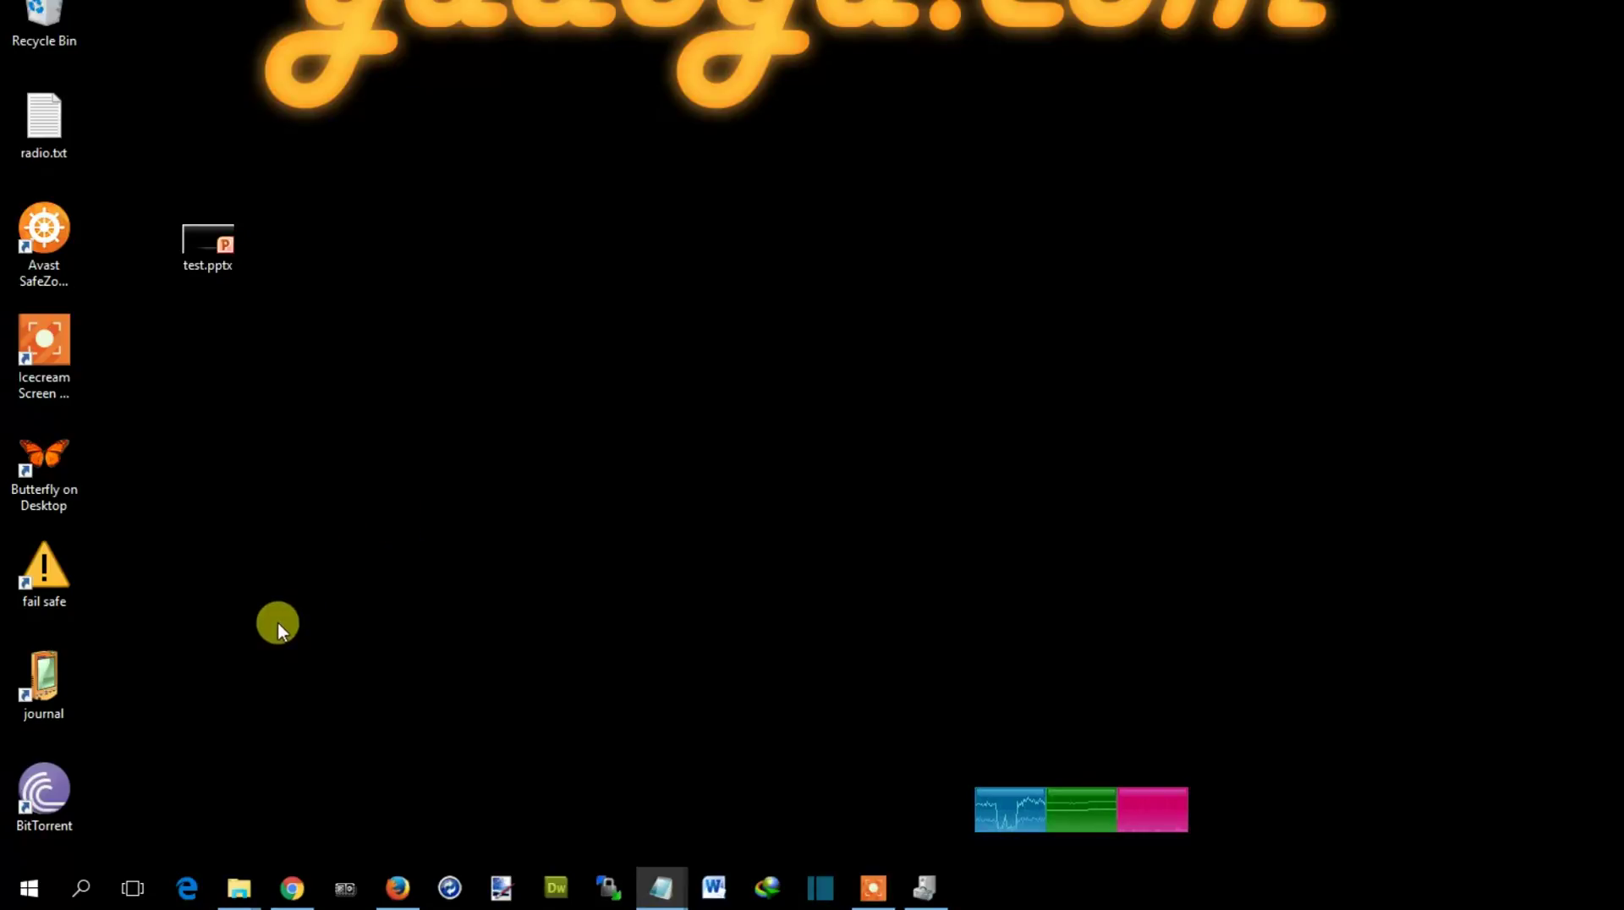
Step: Open Device Manager from Windows search and center its window
{"action": "left_click", "coordinate": [82, 890]}
{"action": "type", "text": "device"}
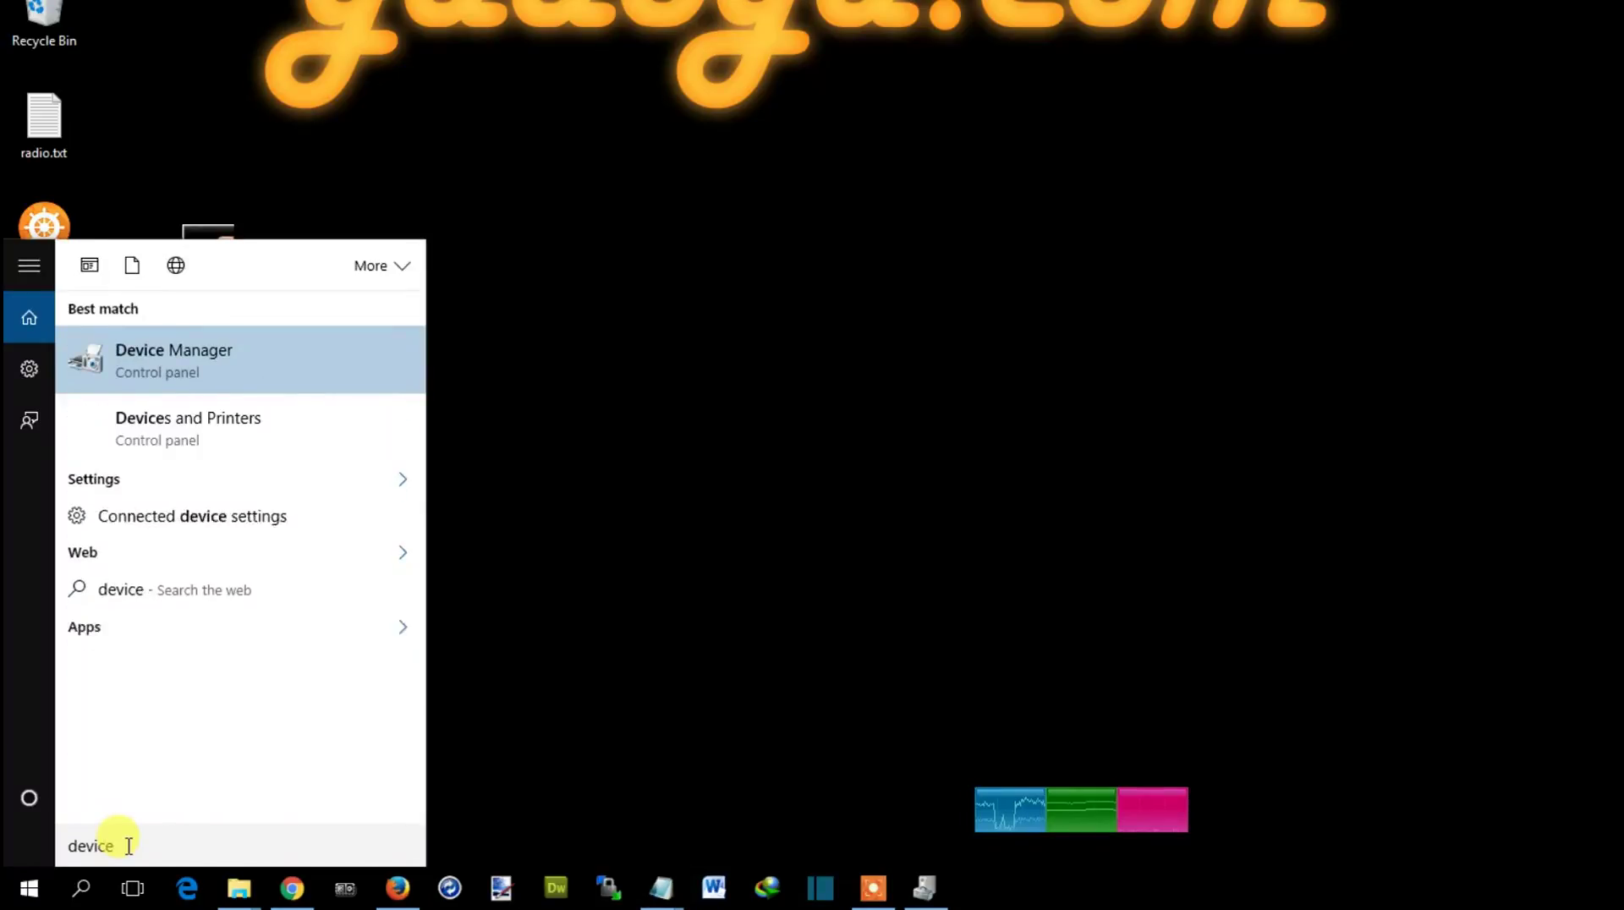
{"action": "type", "text": " ma"}
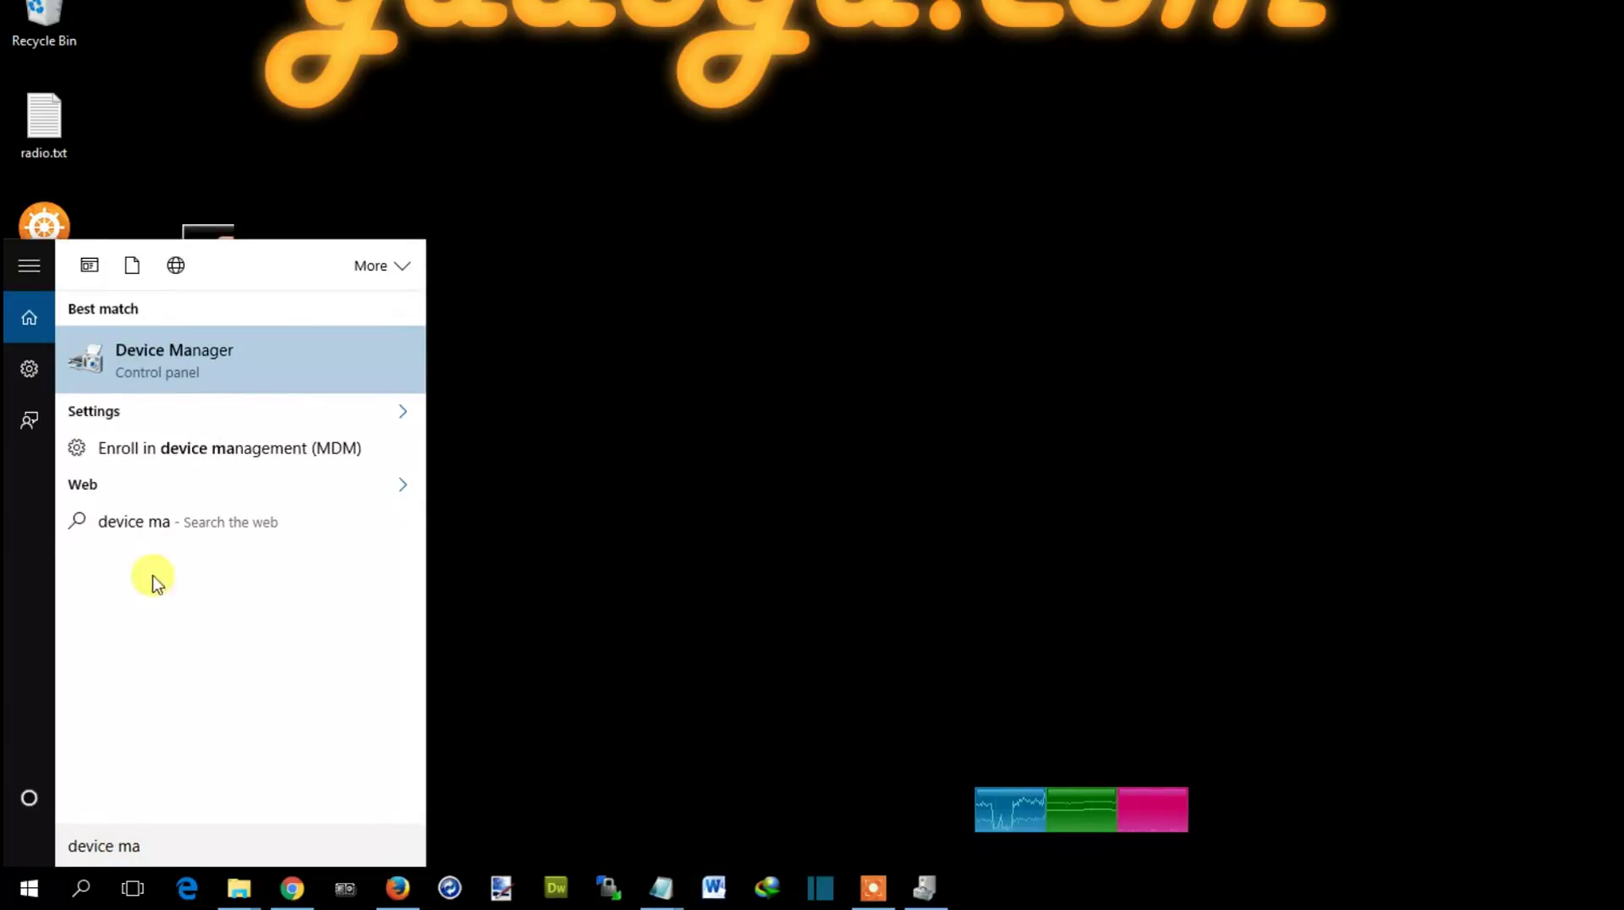
{"action": "left_click", "coordinate": [200, 364]}
{"action": "left_click_drag", "start_coordinate": [639, 2], "coordinate": [856, 94]}
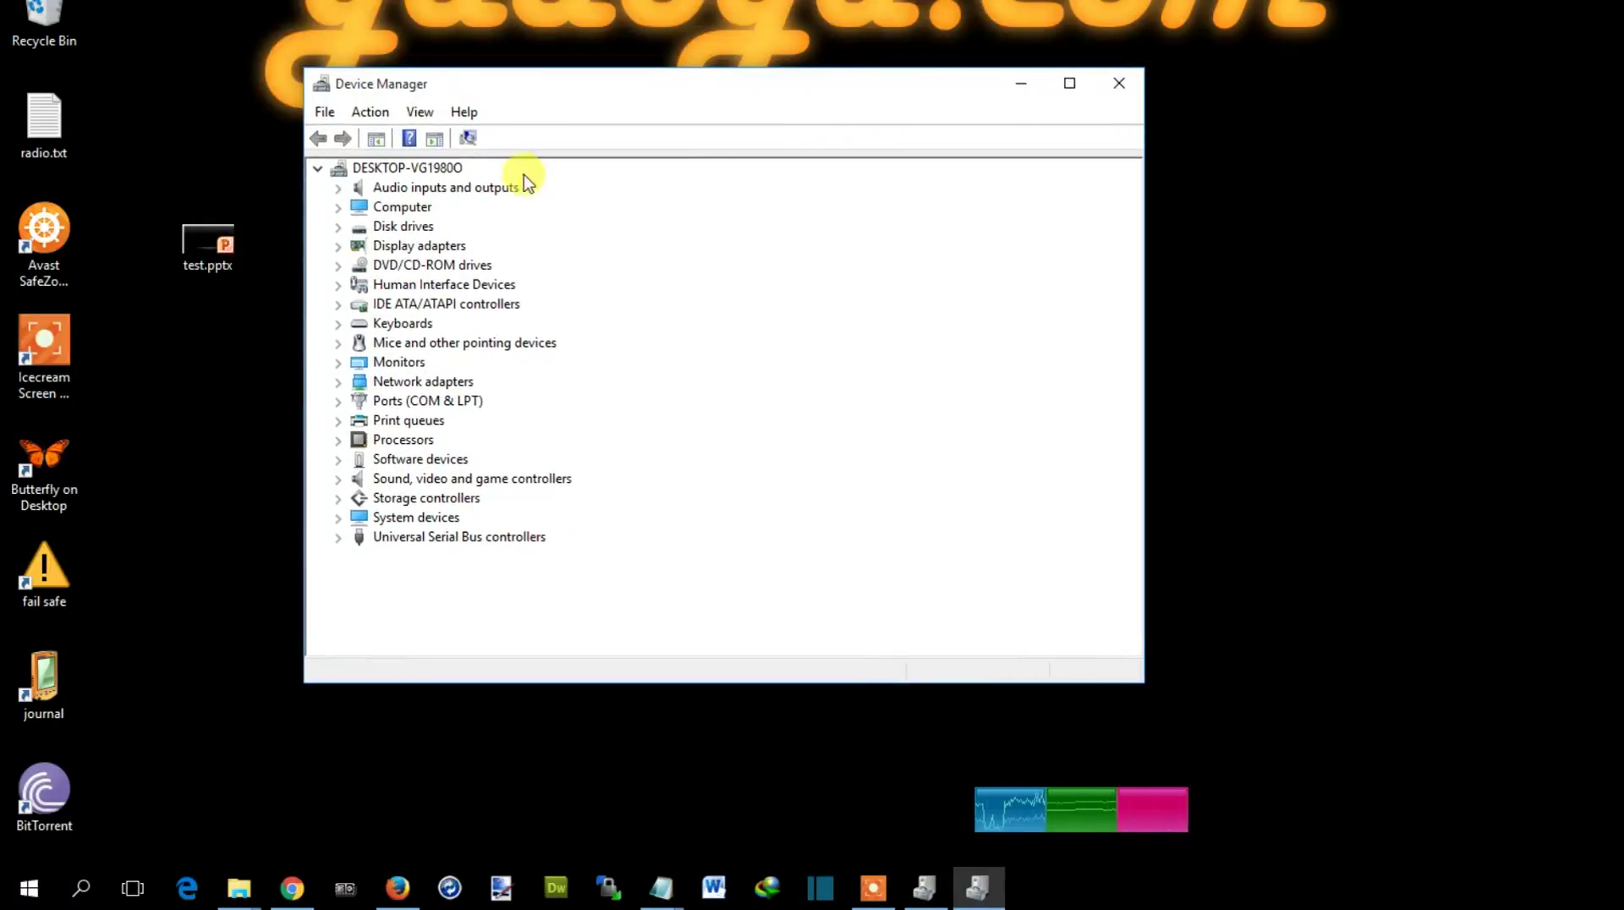
Step: Start Add legacy hardware and choose manual installation from a list
{"action": "left_click", "coordinate": [384, 118]}
{"action": "left_click", "coordinate": [725, 245]}
{"action": "left_click", "coordinate": [367, 114]}
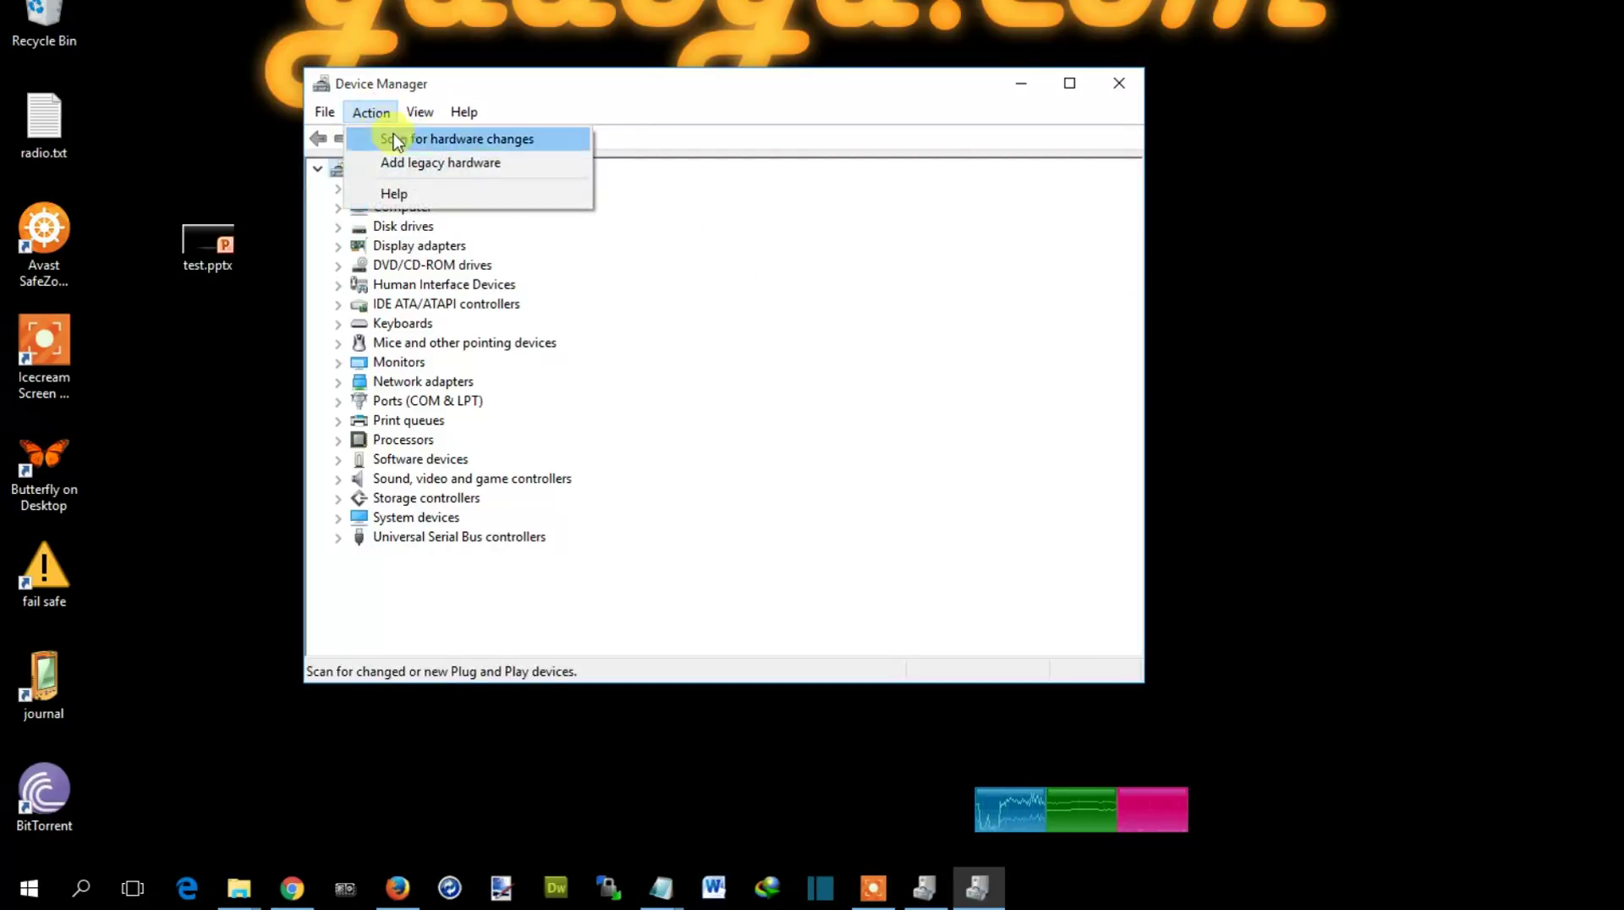
{"action": "left_click", "coordinate": [419, 163]}
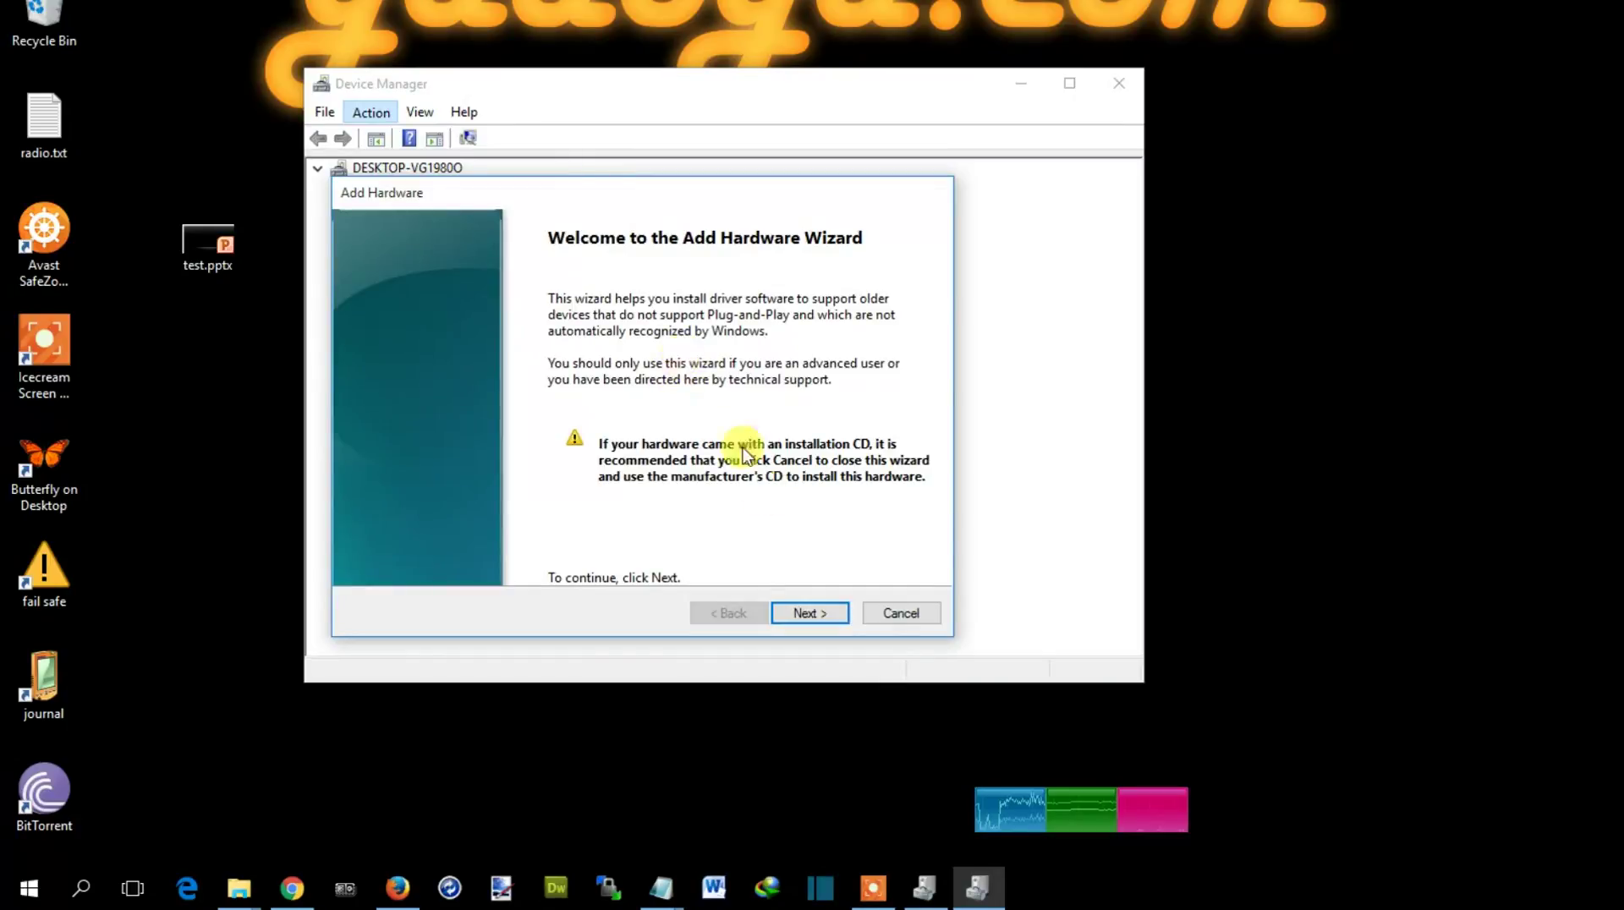
{"action": "left_click", "coordinate": [808, 612]}
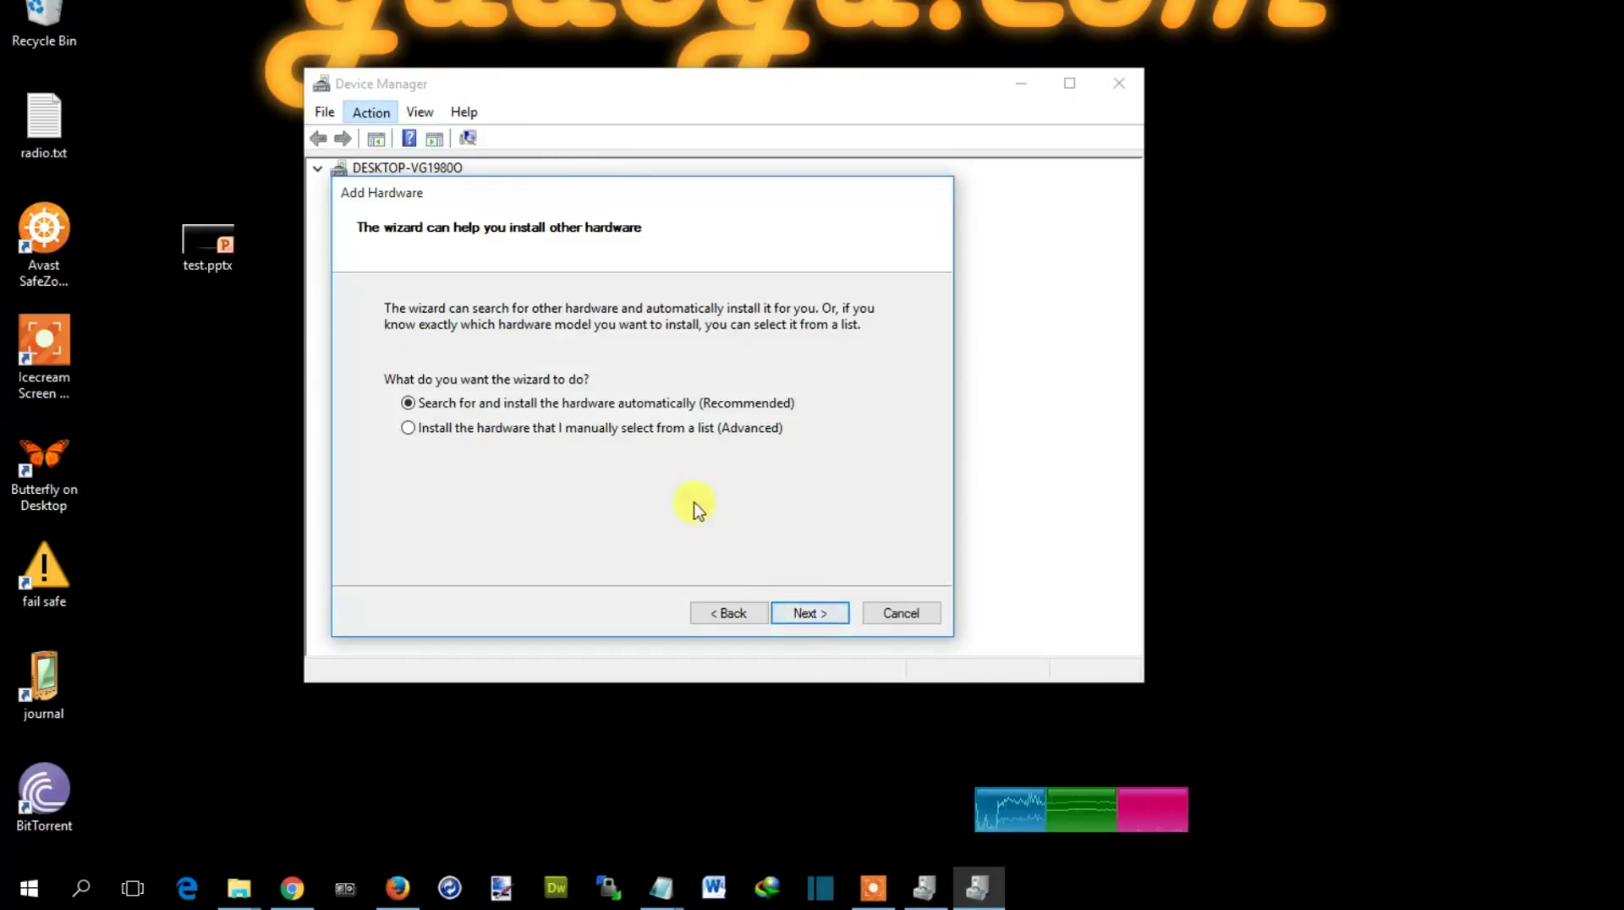
{"action": "left_click", "coordinate": [495, 429]}
{"action": "left_click", "coordinate": [813, 614]}
Step: Choose Printers as the hardware type and continue to port selection
{"action": "scroll", "coordinate": [662, 485], "scroll_direction": "down", "scroll_amount": 10}
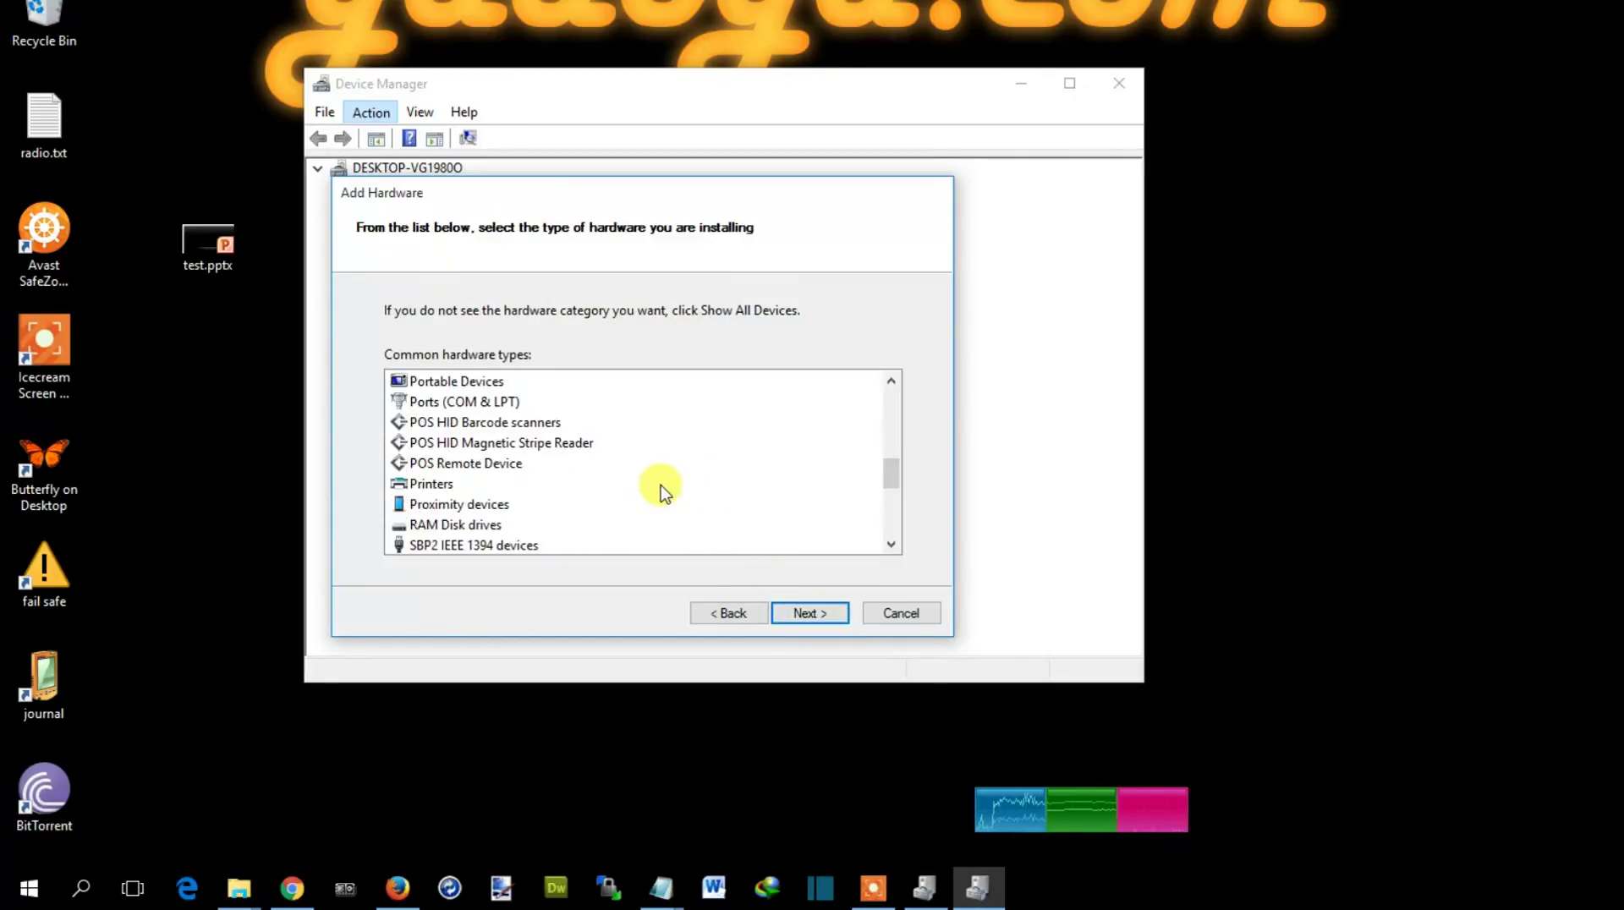
{"action": "scroll", "coordinate": [555, 505], "scroll_direction": "up", "scroll_amount": 2}
{"action": "scroll", "coordinate": [542, 491], "scroll_direction": "down", "scroll_amount": 1}
{"action": "scroll", "coordinate": [474, 461], "scroll_direction": "up", "scroll_amount": 1}
{"action": "left_click", "coordinate": [435, 423]}
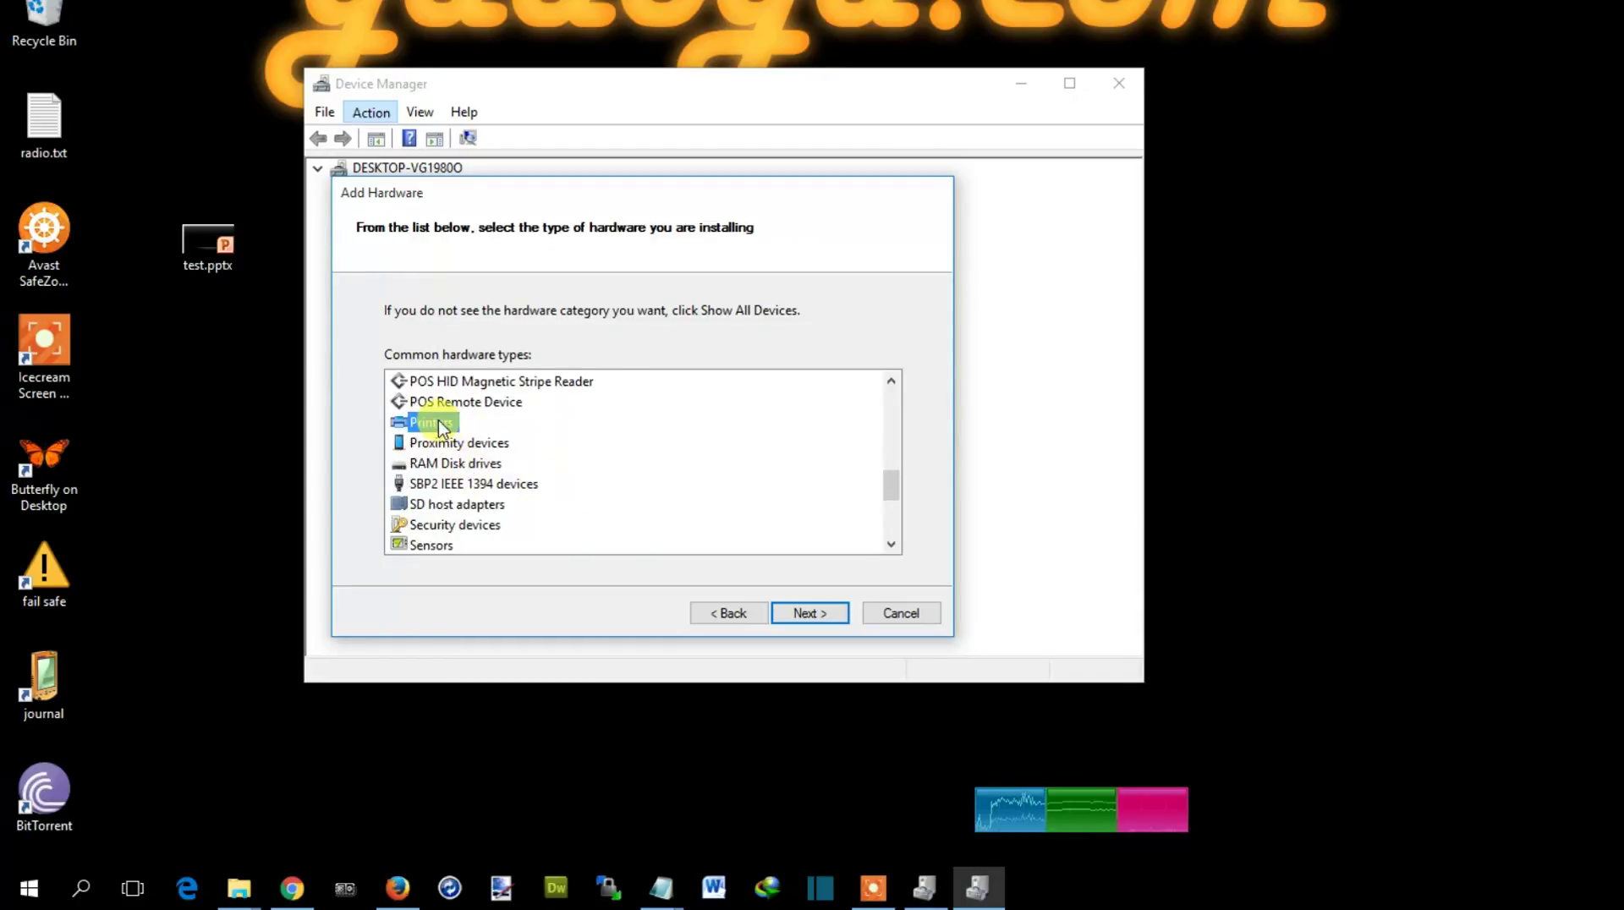
{"action": "left_click", "coordinate": [825, 615]}
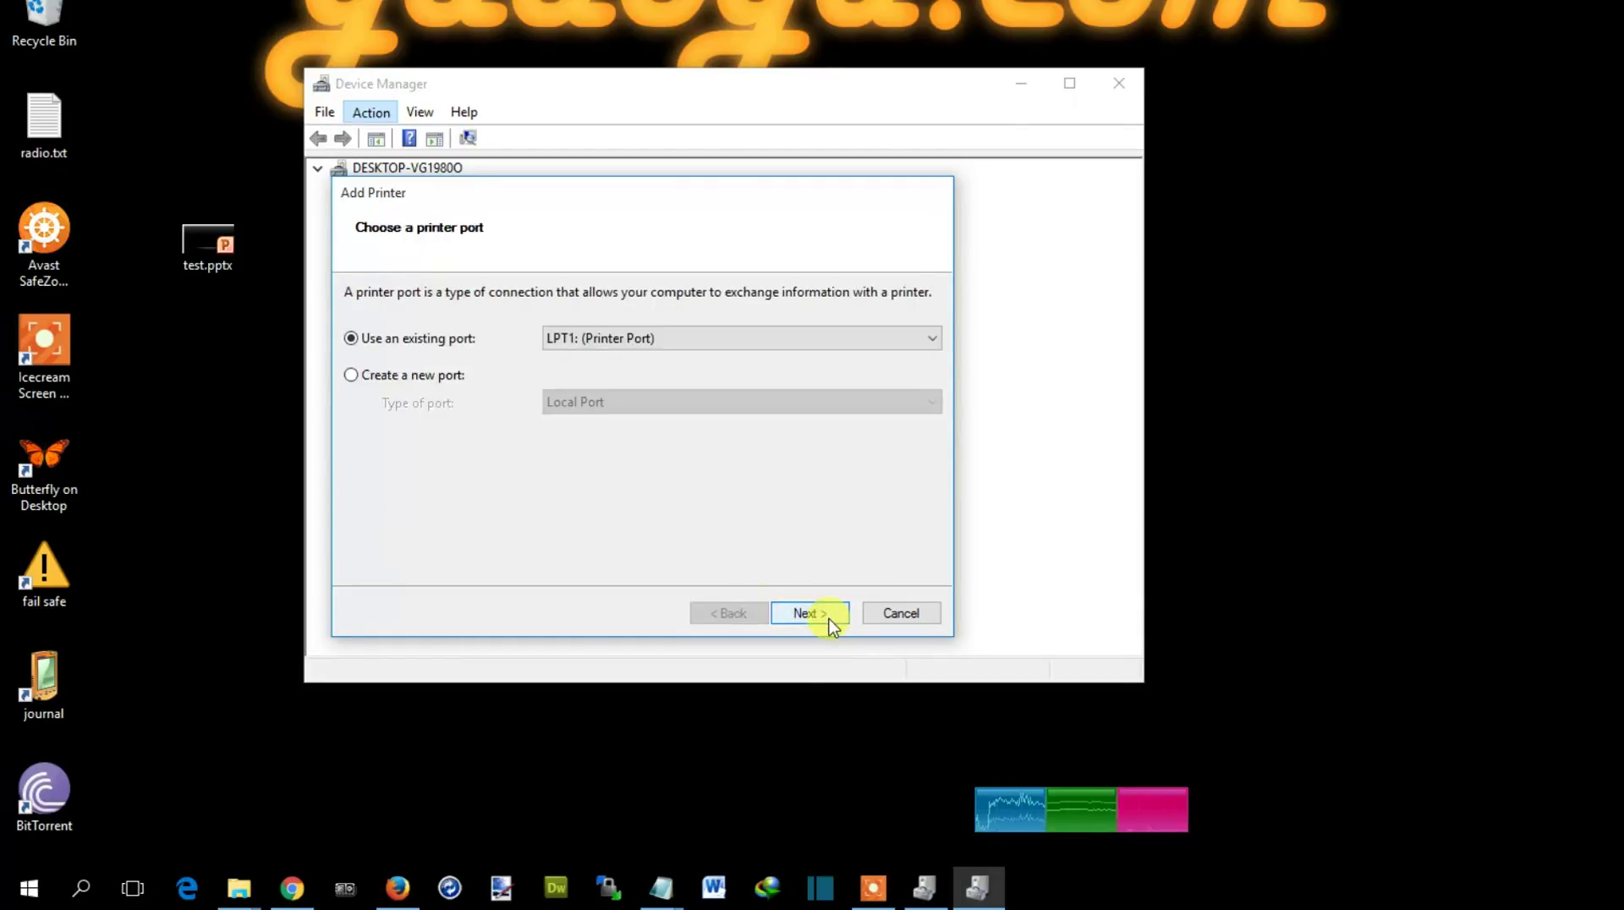
Step: Use the FILE: (Print to File) port with the Dell 1133 Laser MFP driver
{"action": "left_click", "coordinate": [679, 340]}
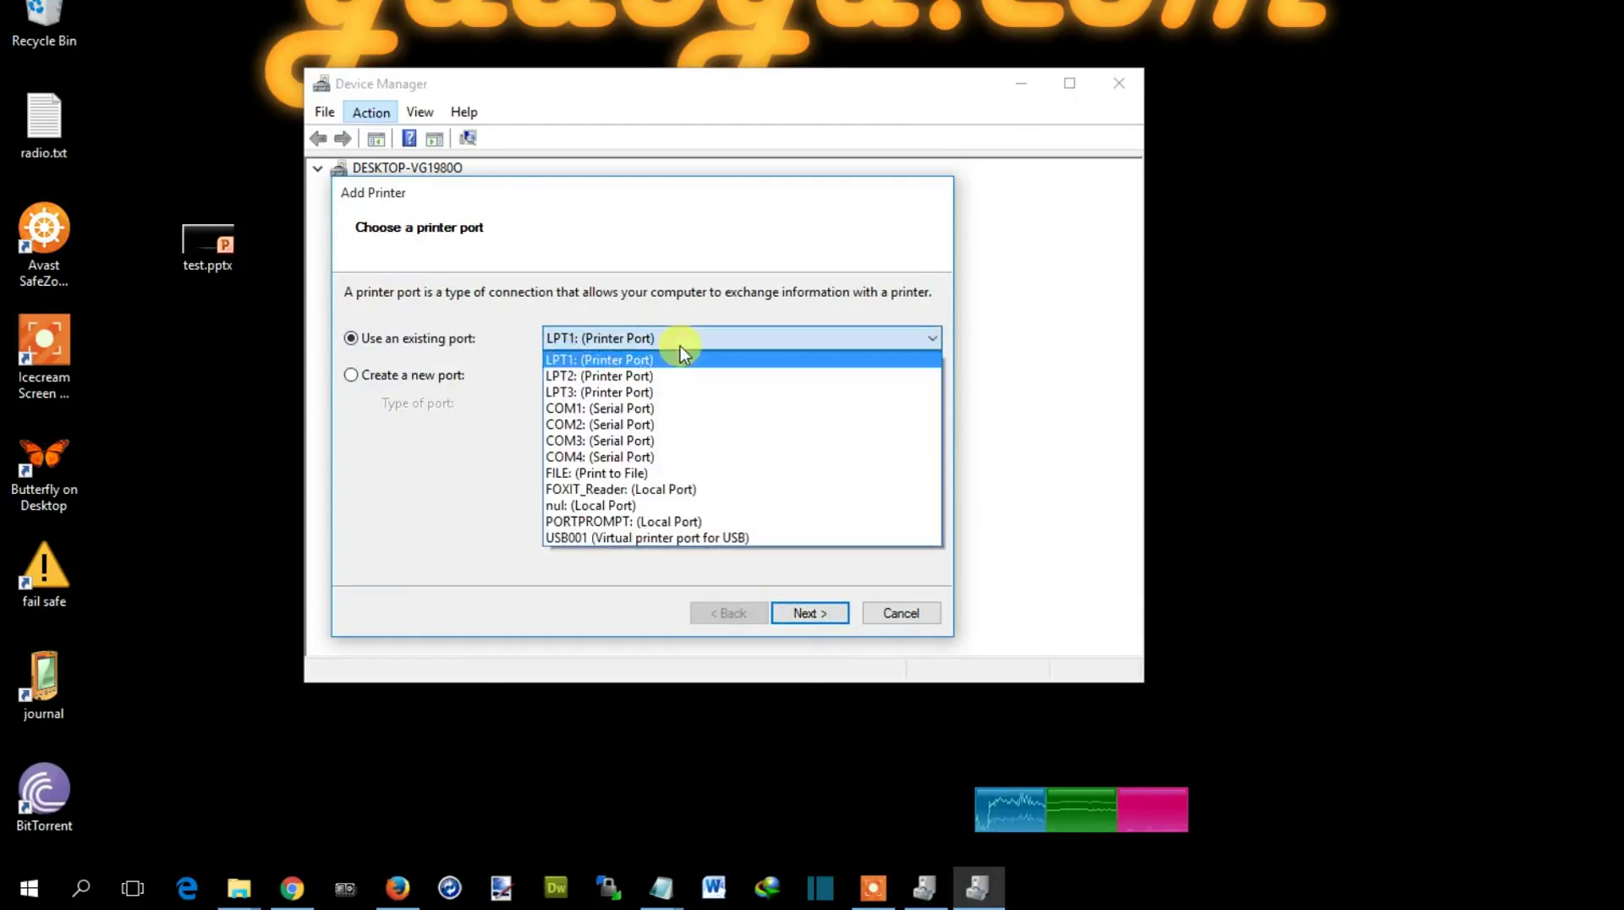
{"action": "left_click", "coordinate": [637, 474]}
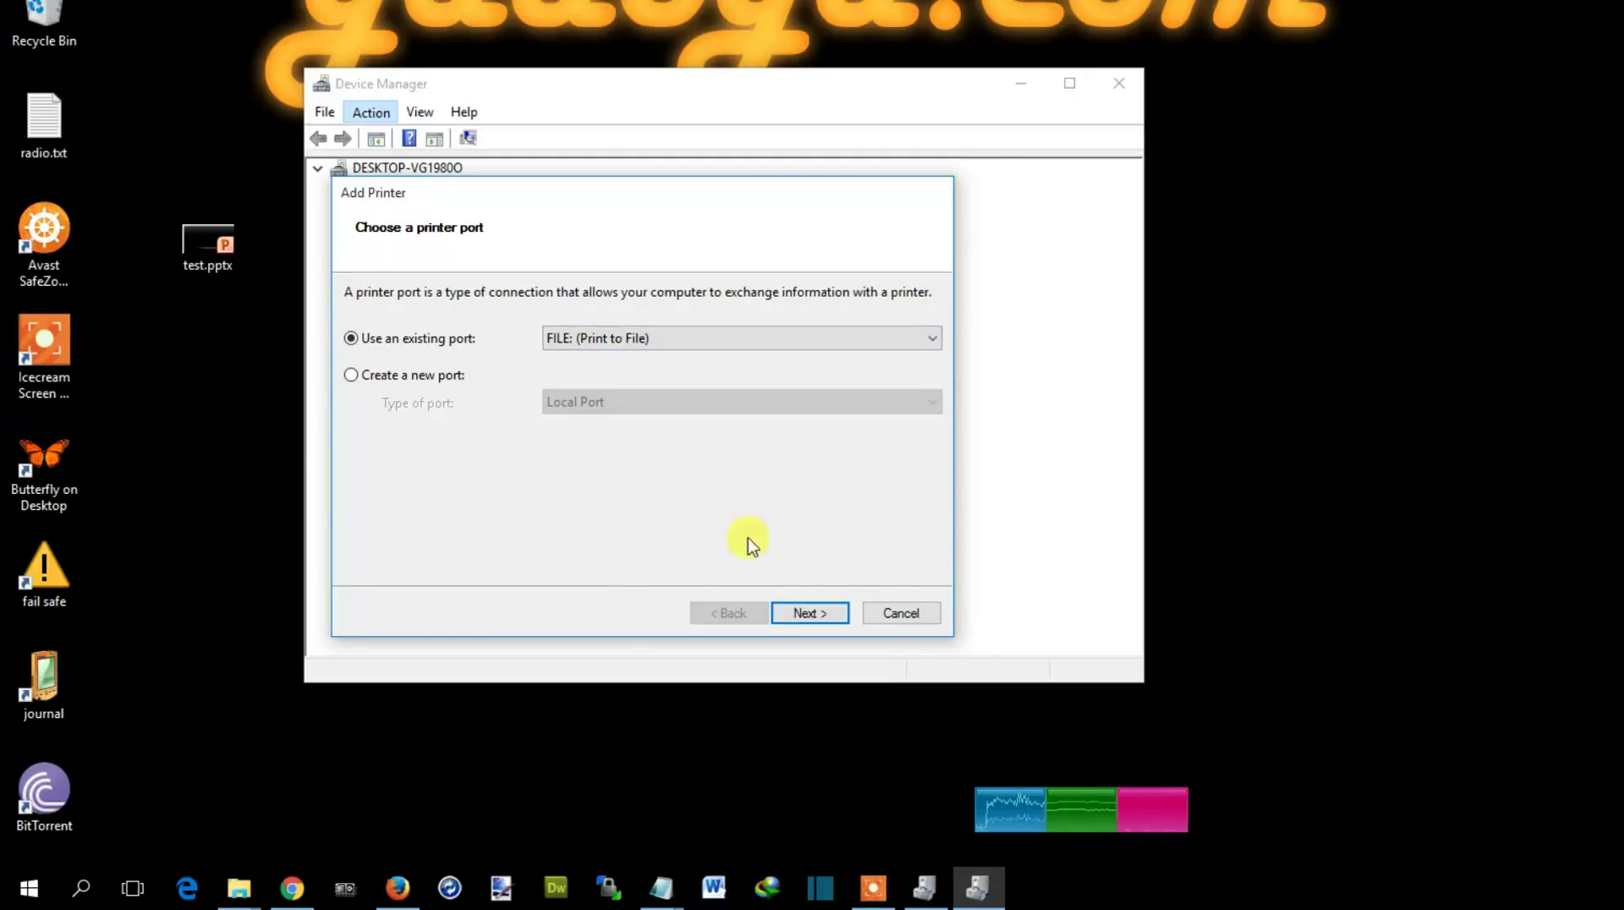
{"action": "left_click", "coordinate": [820, 615]}
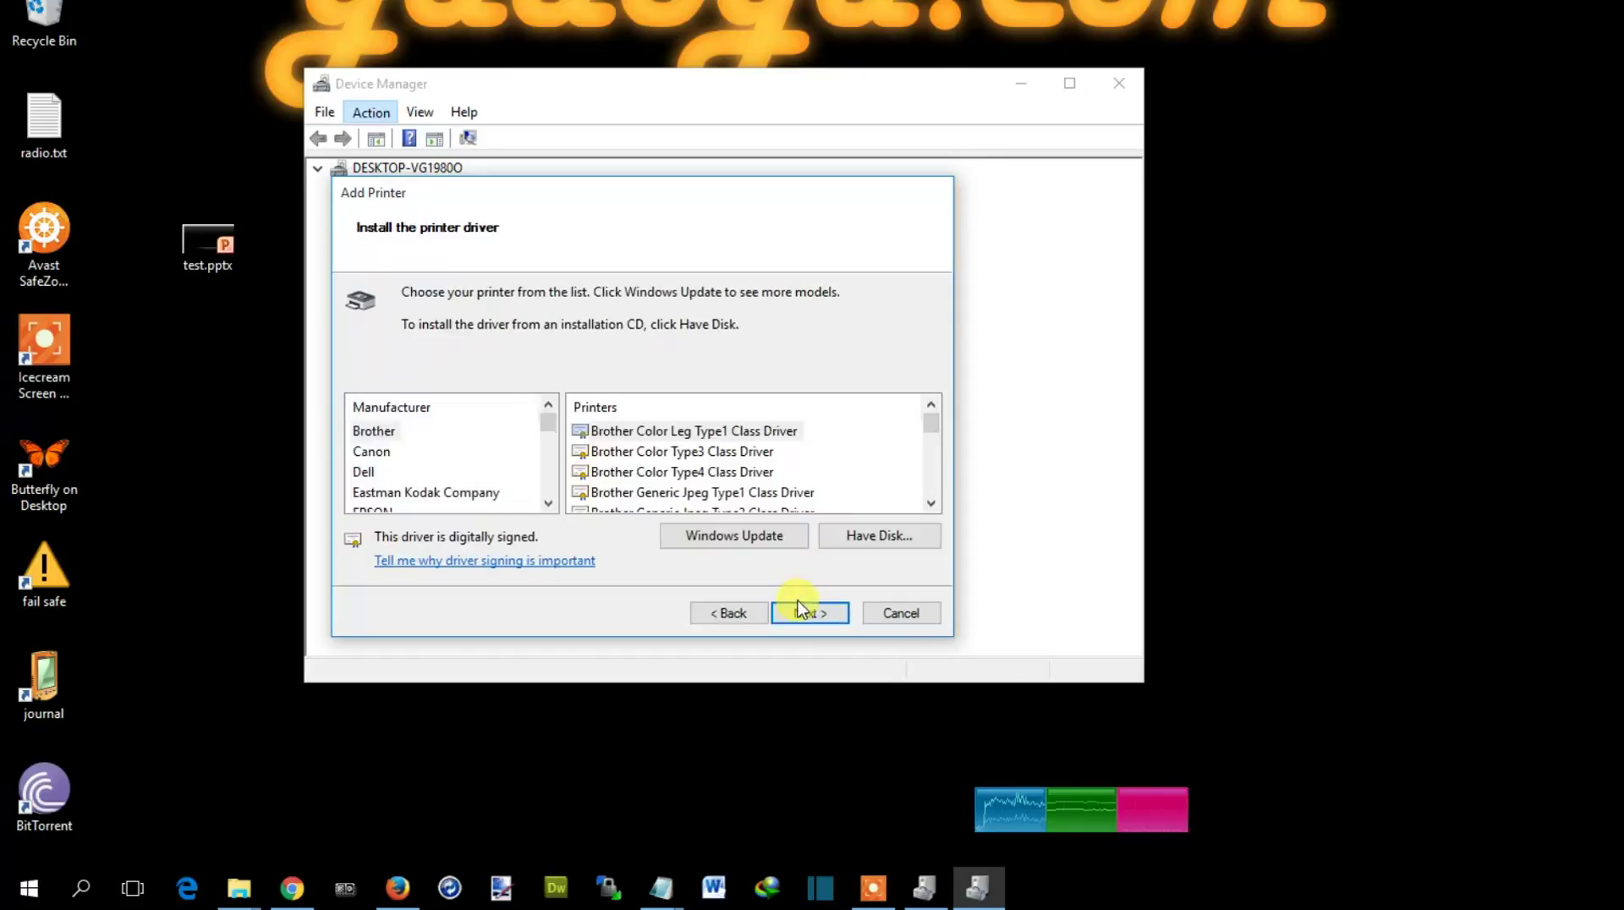
{"action": "left_click", "coordinate": [366, 472]}
{"action": "left_click", "coordinate": [648, 472]}
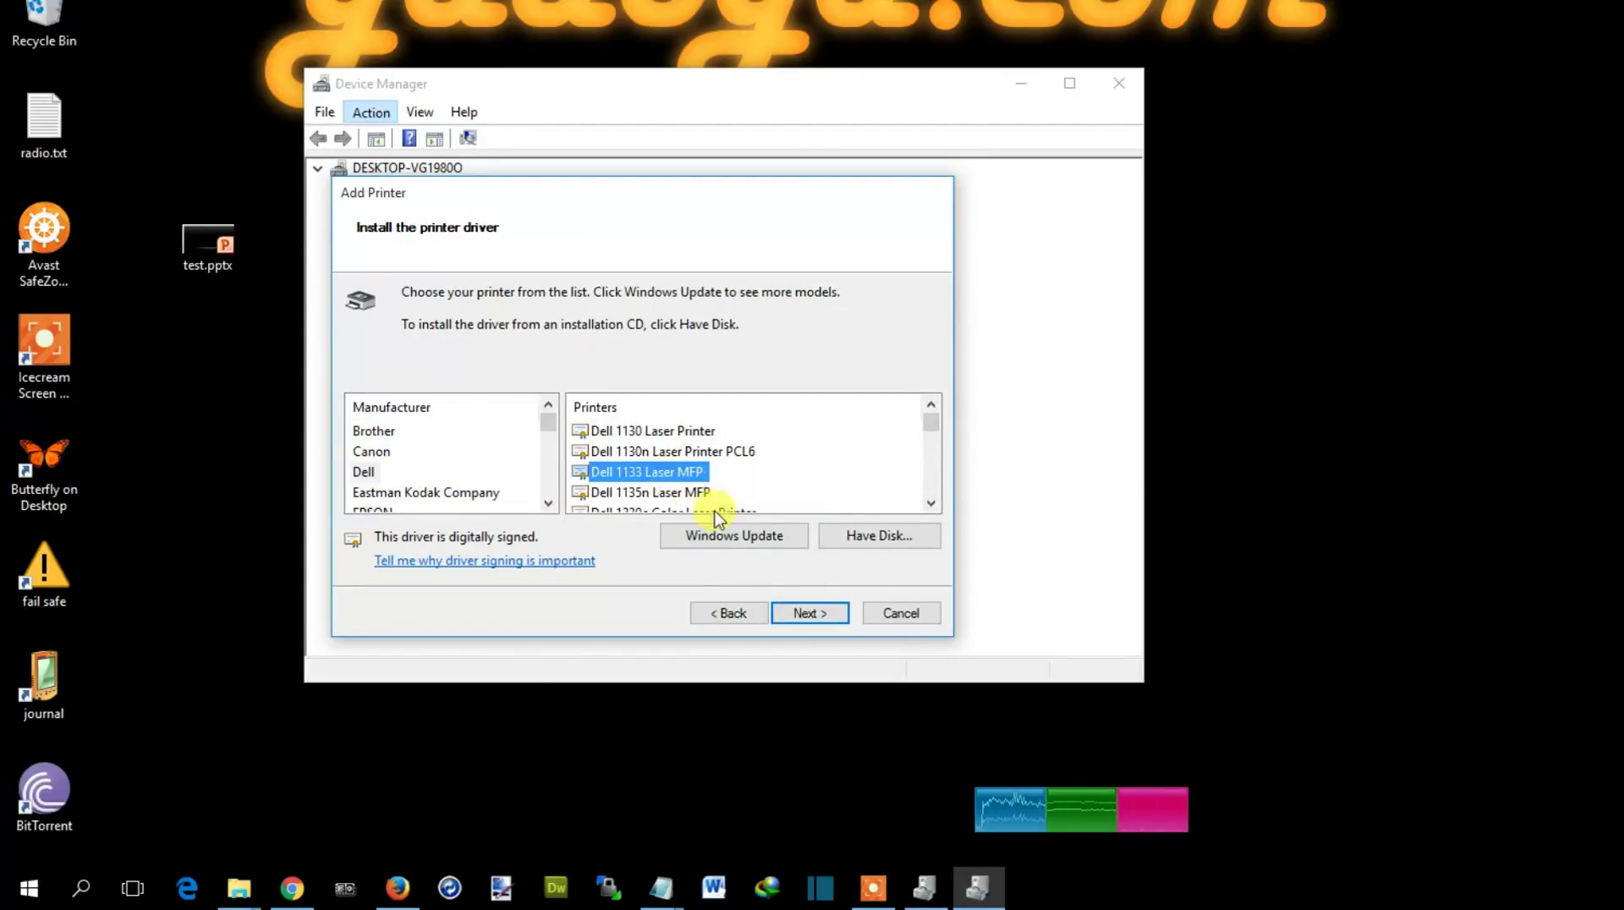
{"action": "left_click", "coordinate": [824, 614]}
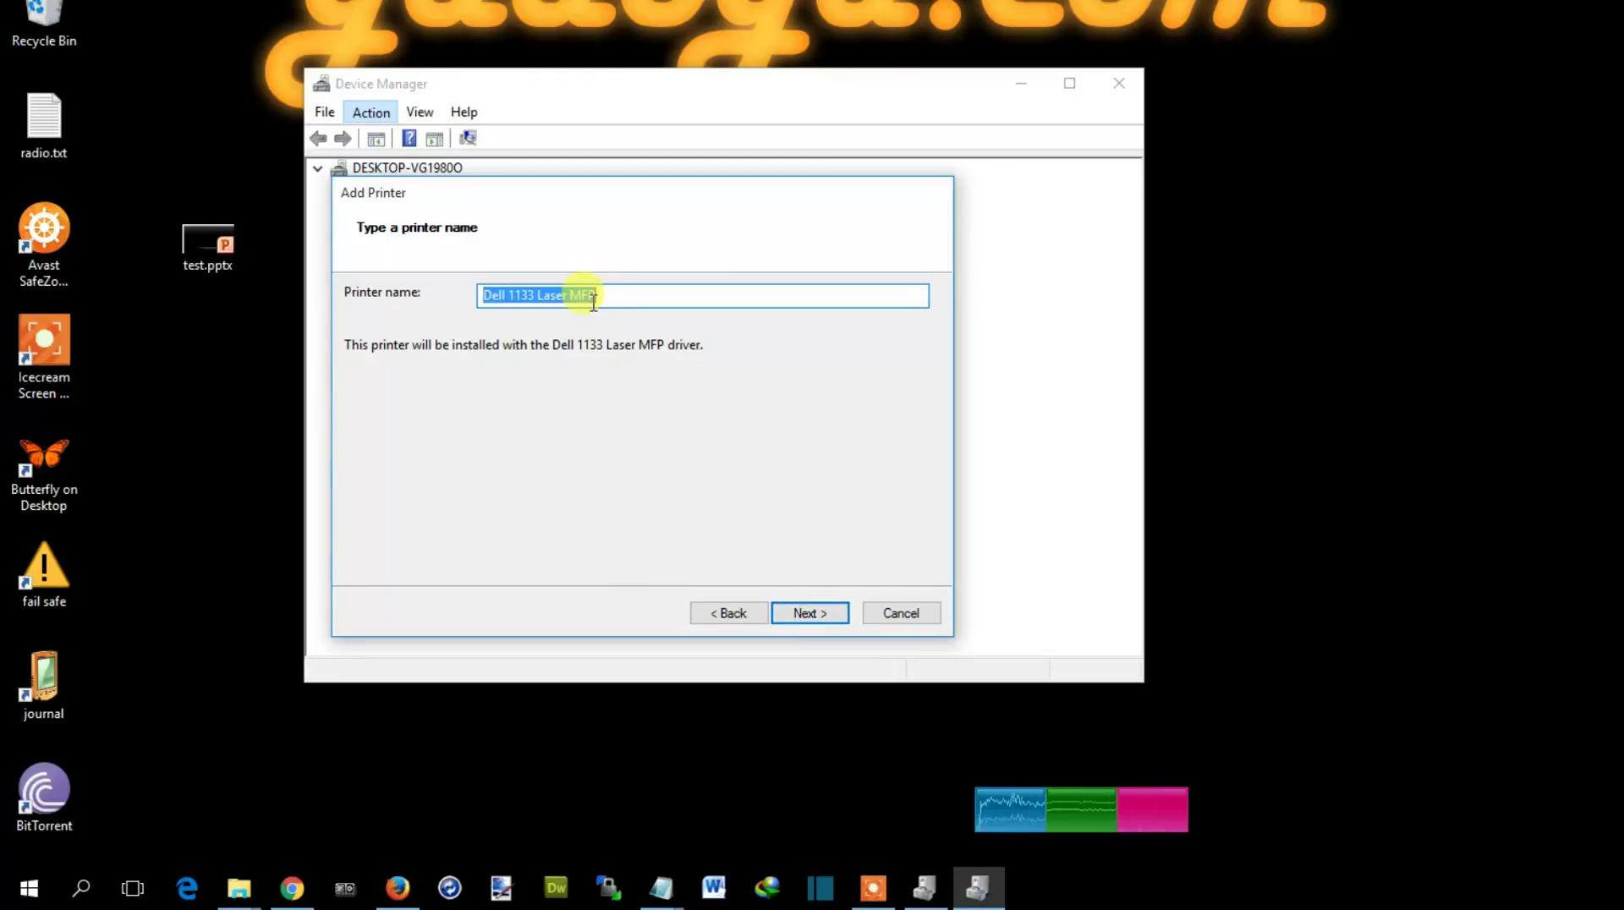
Step: Name the printer 'dummy printer', leave it unshared, and finish as default
{"action": "type", "text": "dummy printer"}
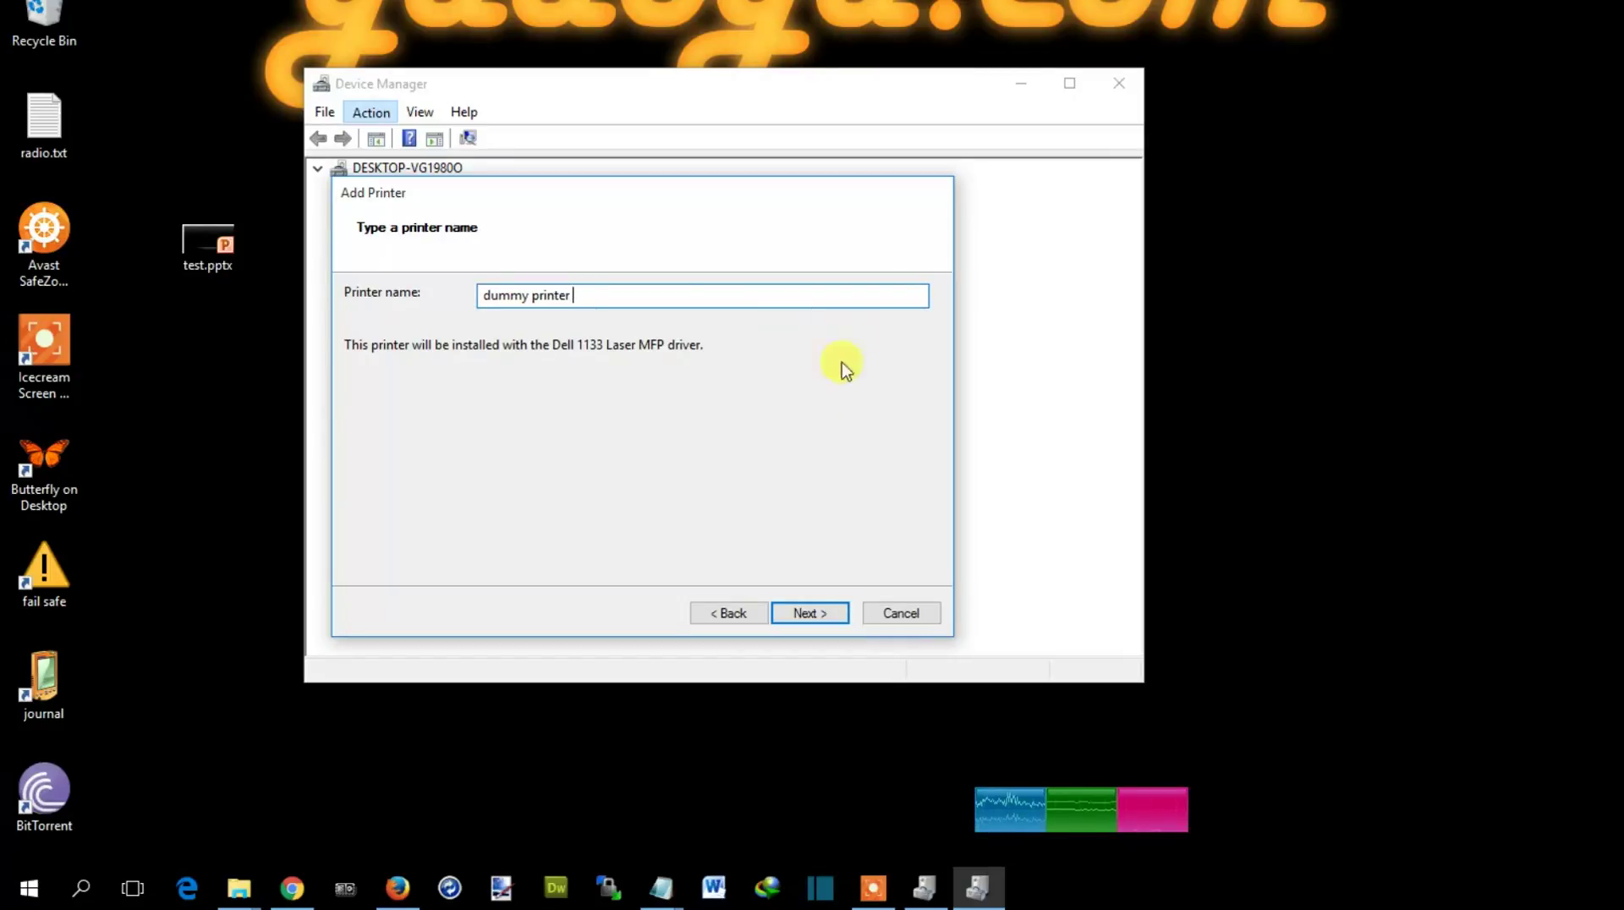
{"action": "left_click", "coordinate": [821, 611]}
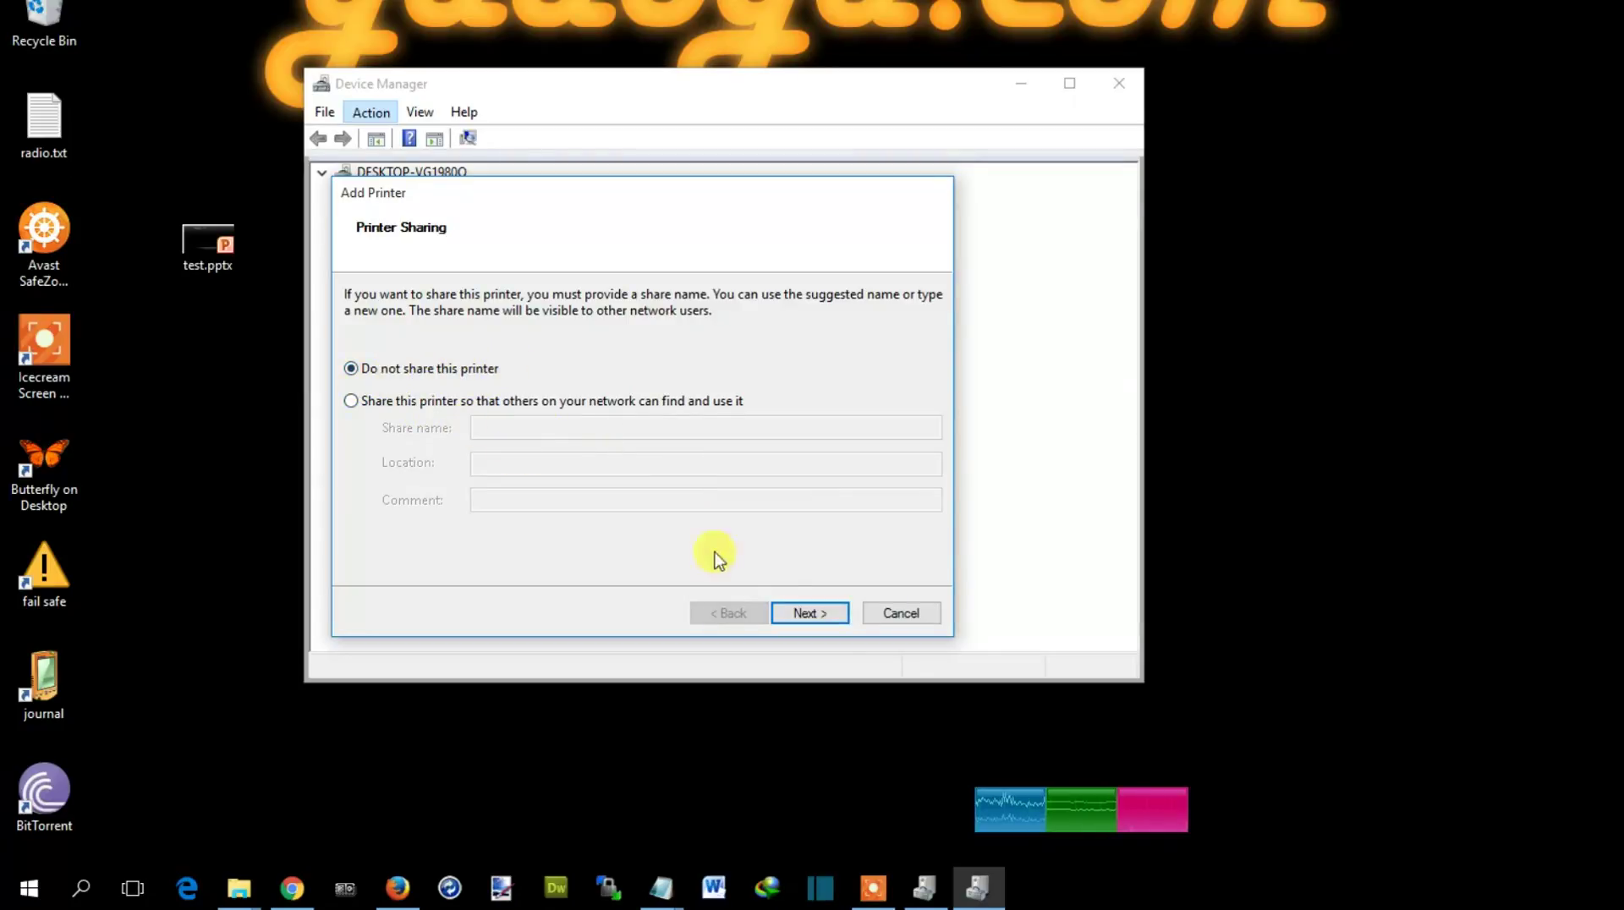
{"action": "left_click", "coordinate": [811, 613]}
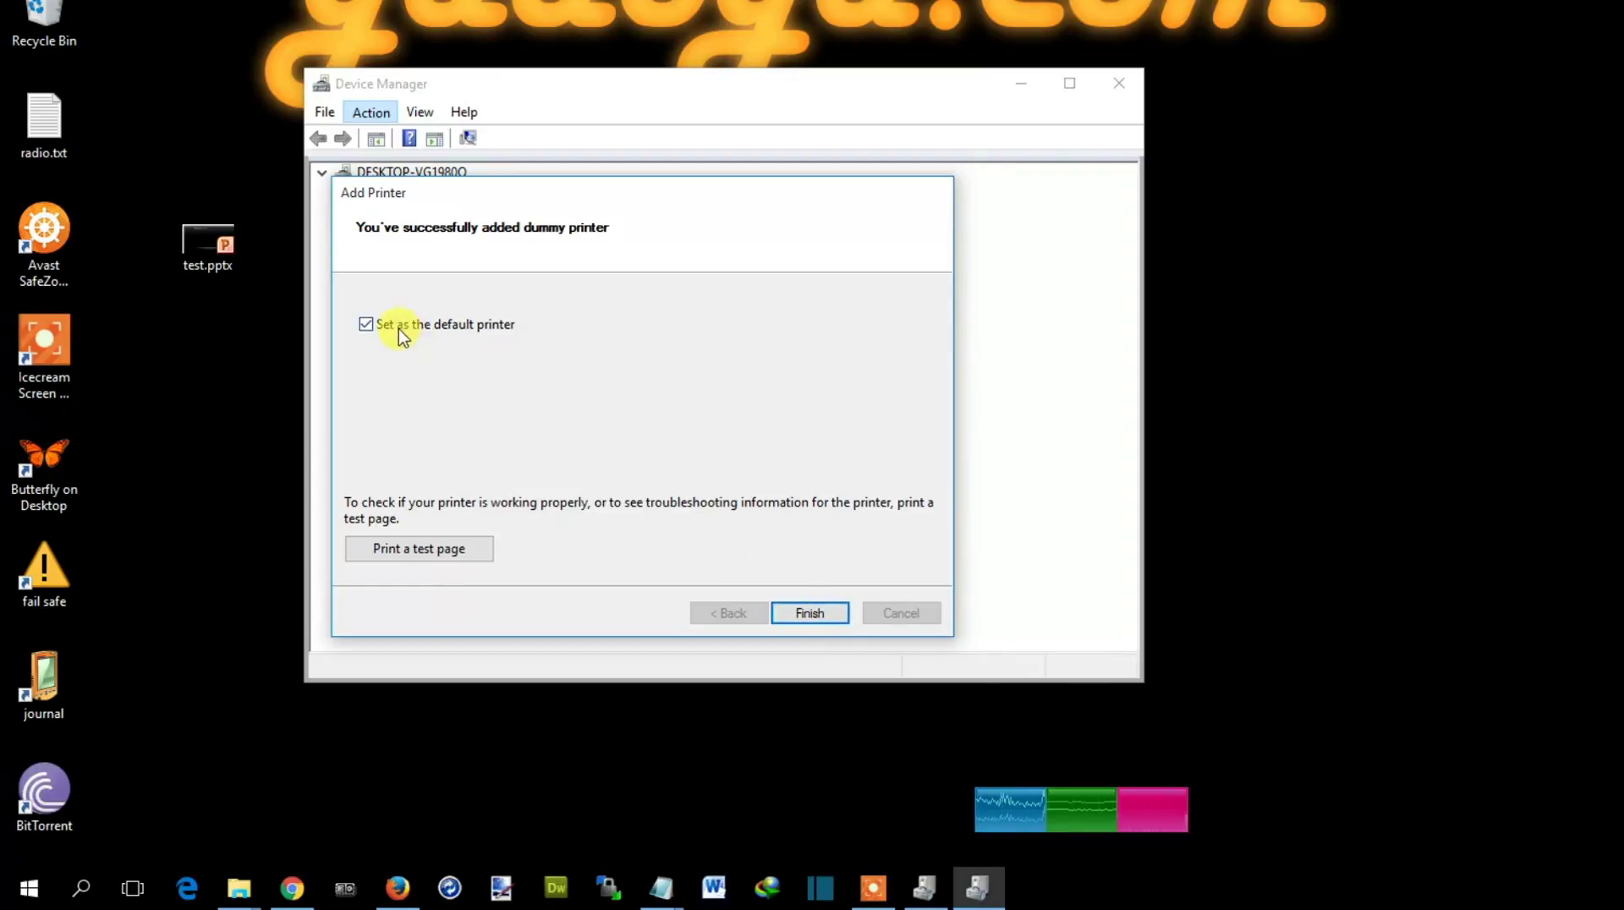
{"action": "left_click", "coordinate": [811, 613]}
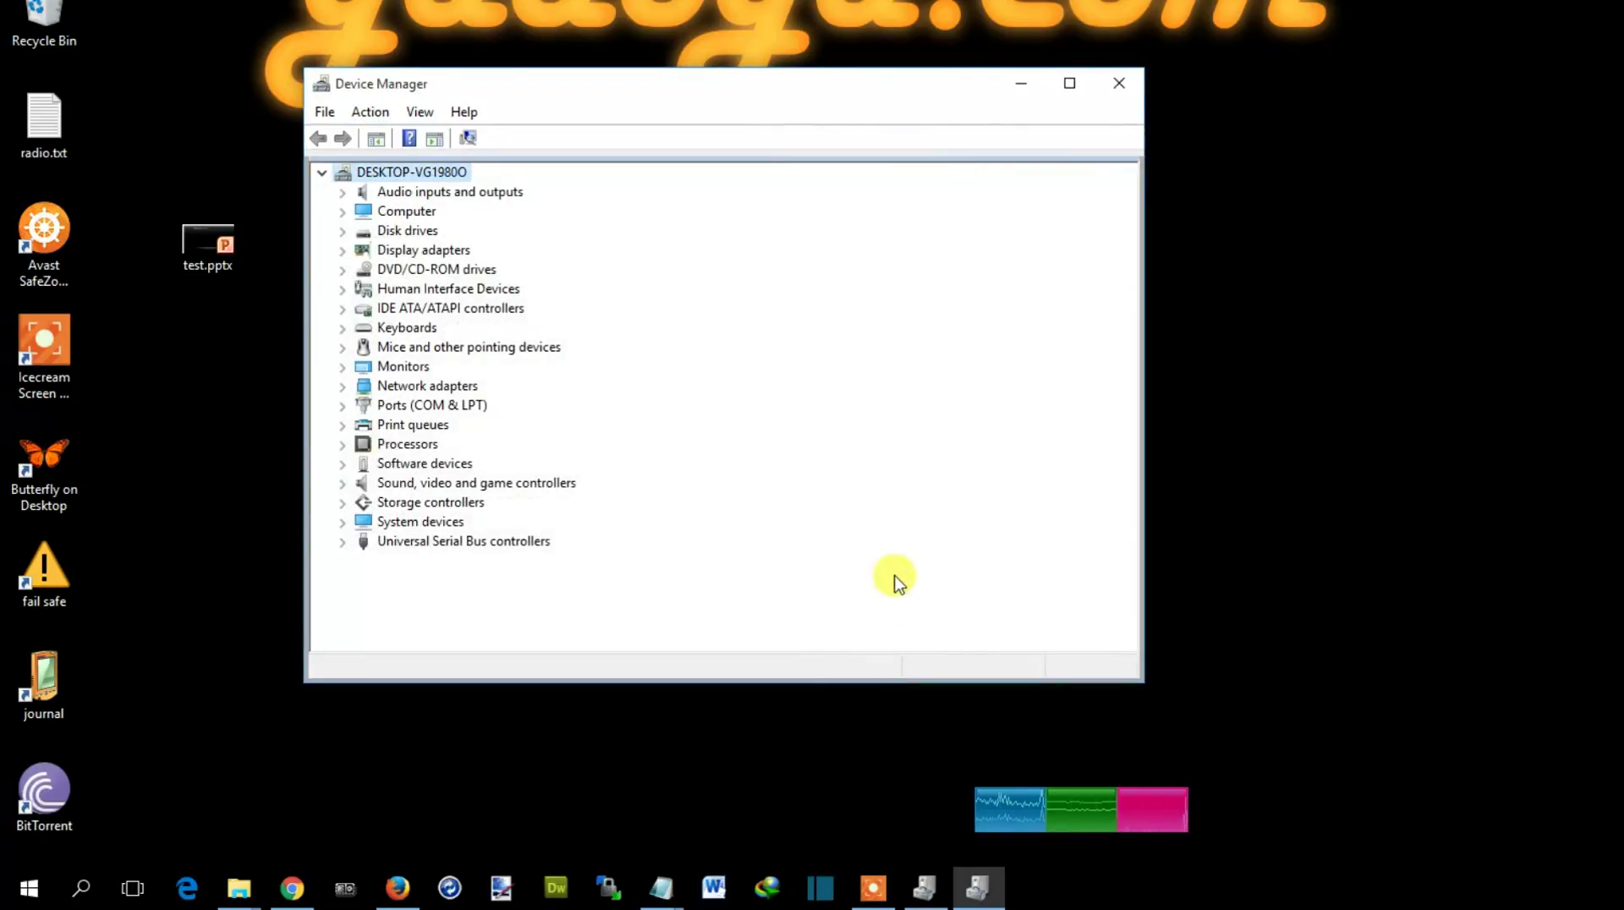
Step: Close Device Manager, reopen test.pptx, and place the cursor after Gadoga.com
{"action": "left_click", "coordinate": [1113, 85]}
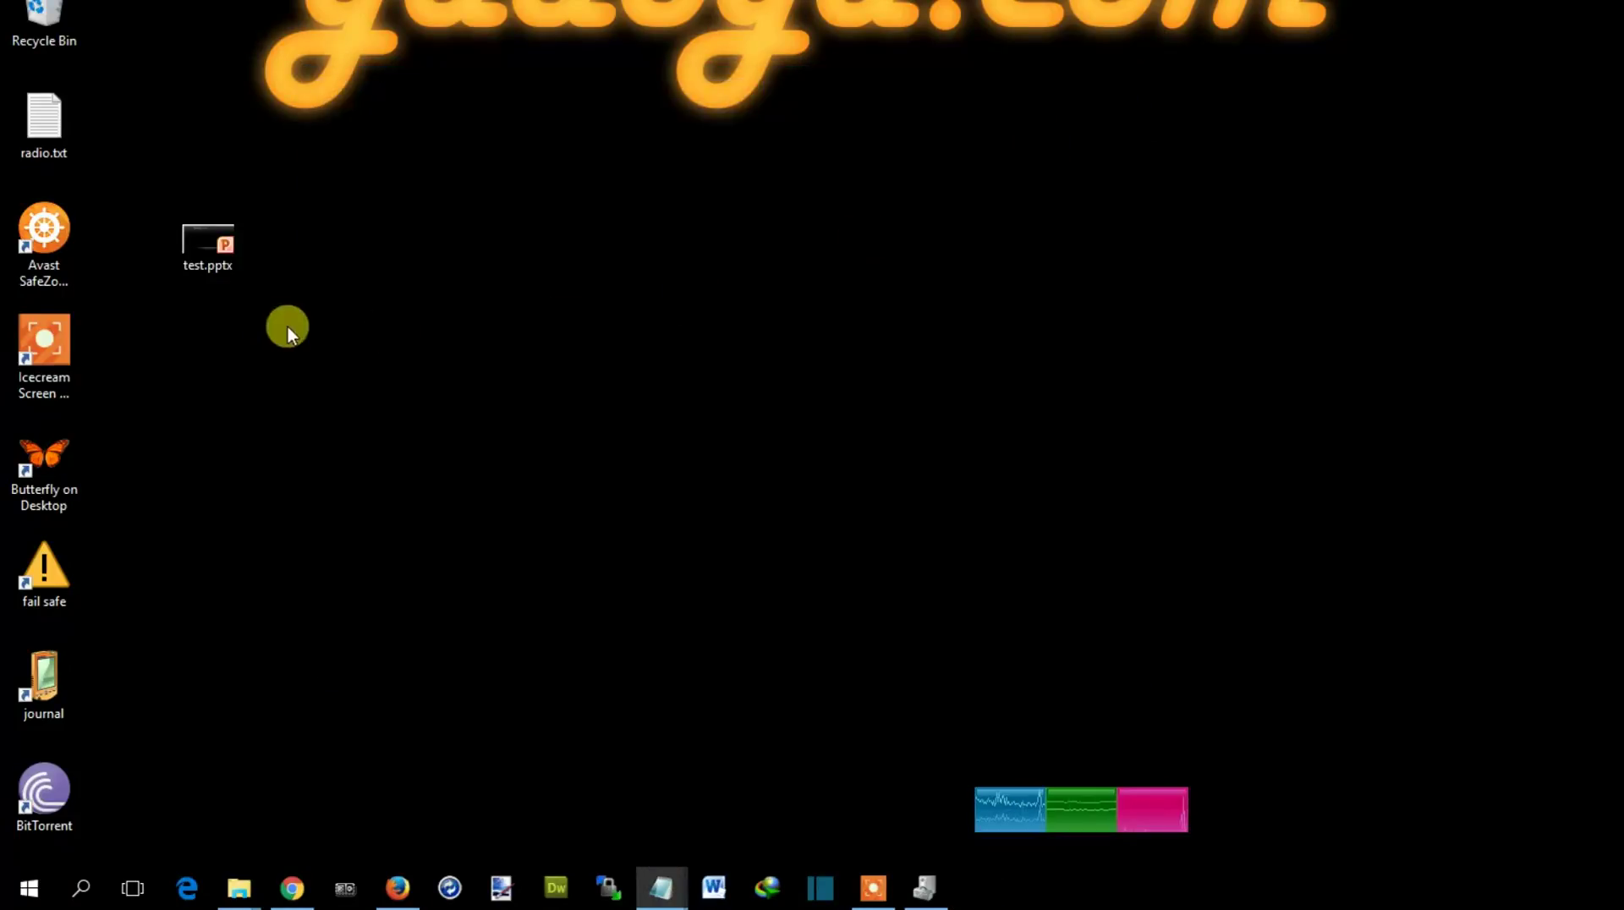
{"action": "double_click", "coordinate": [227, 254]}
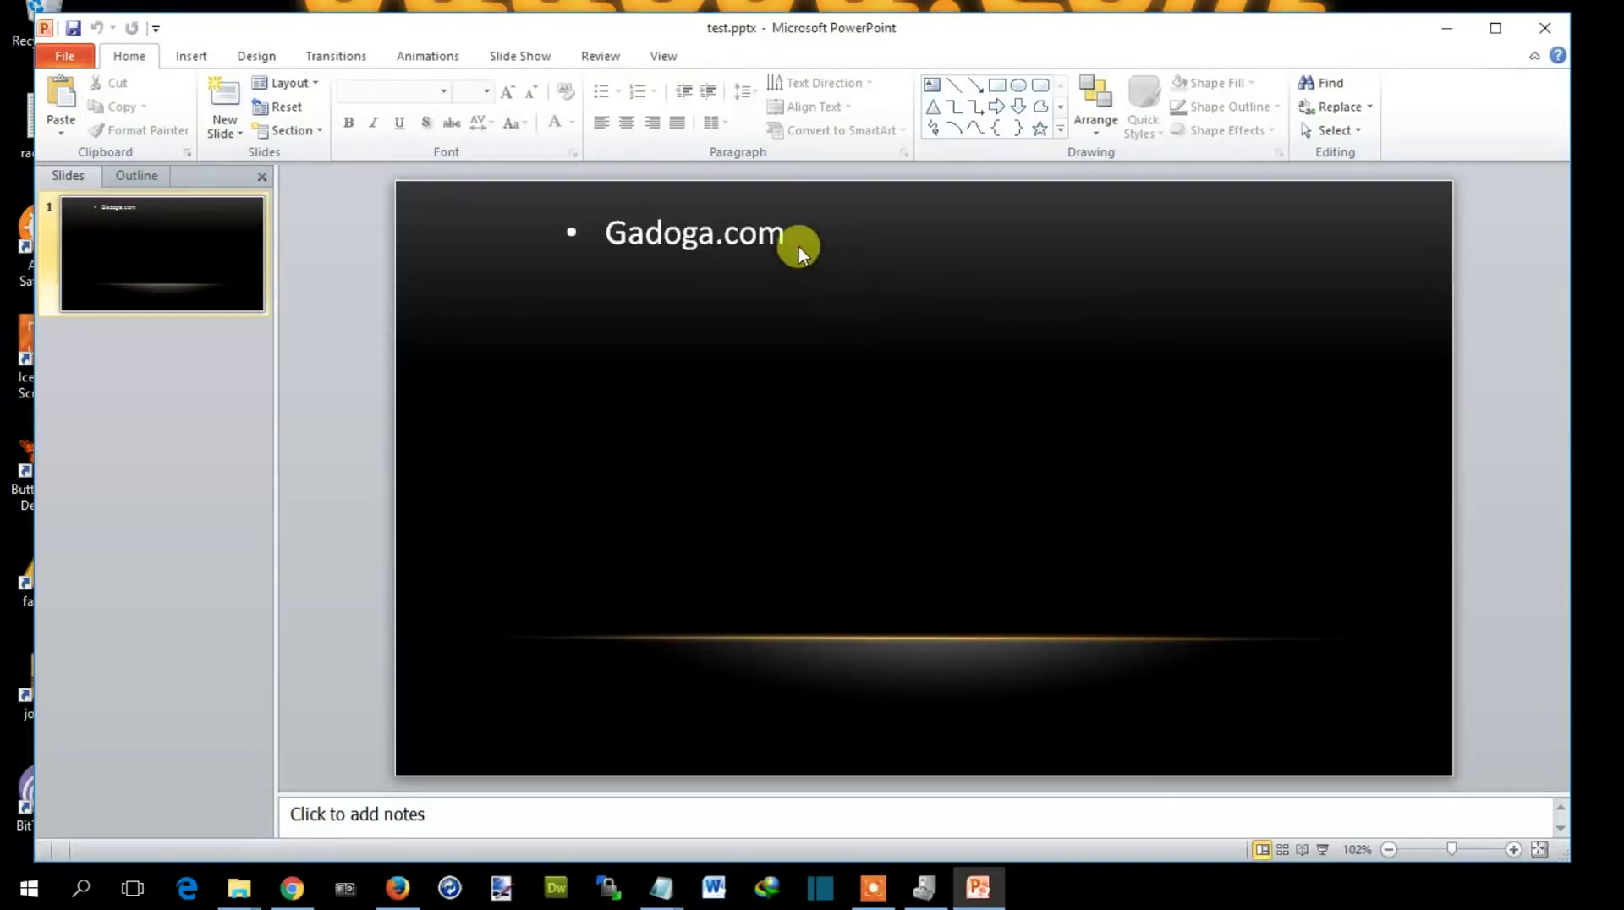
{"action": "left_click", "coordinate": [786, 235]}
{"action": "left_click", "coordinate": [814, 235]}
Step: Add the bullet 'Weird character spacing.... Not again :D'
{"action": "key", "text": "Return"}
{"action": "type", "text": "we"}
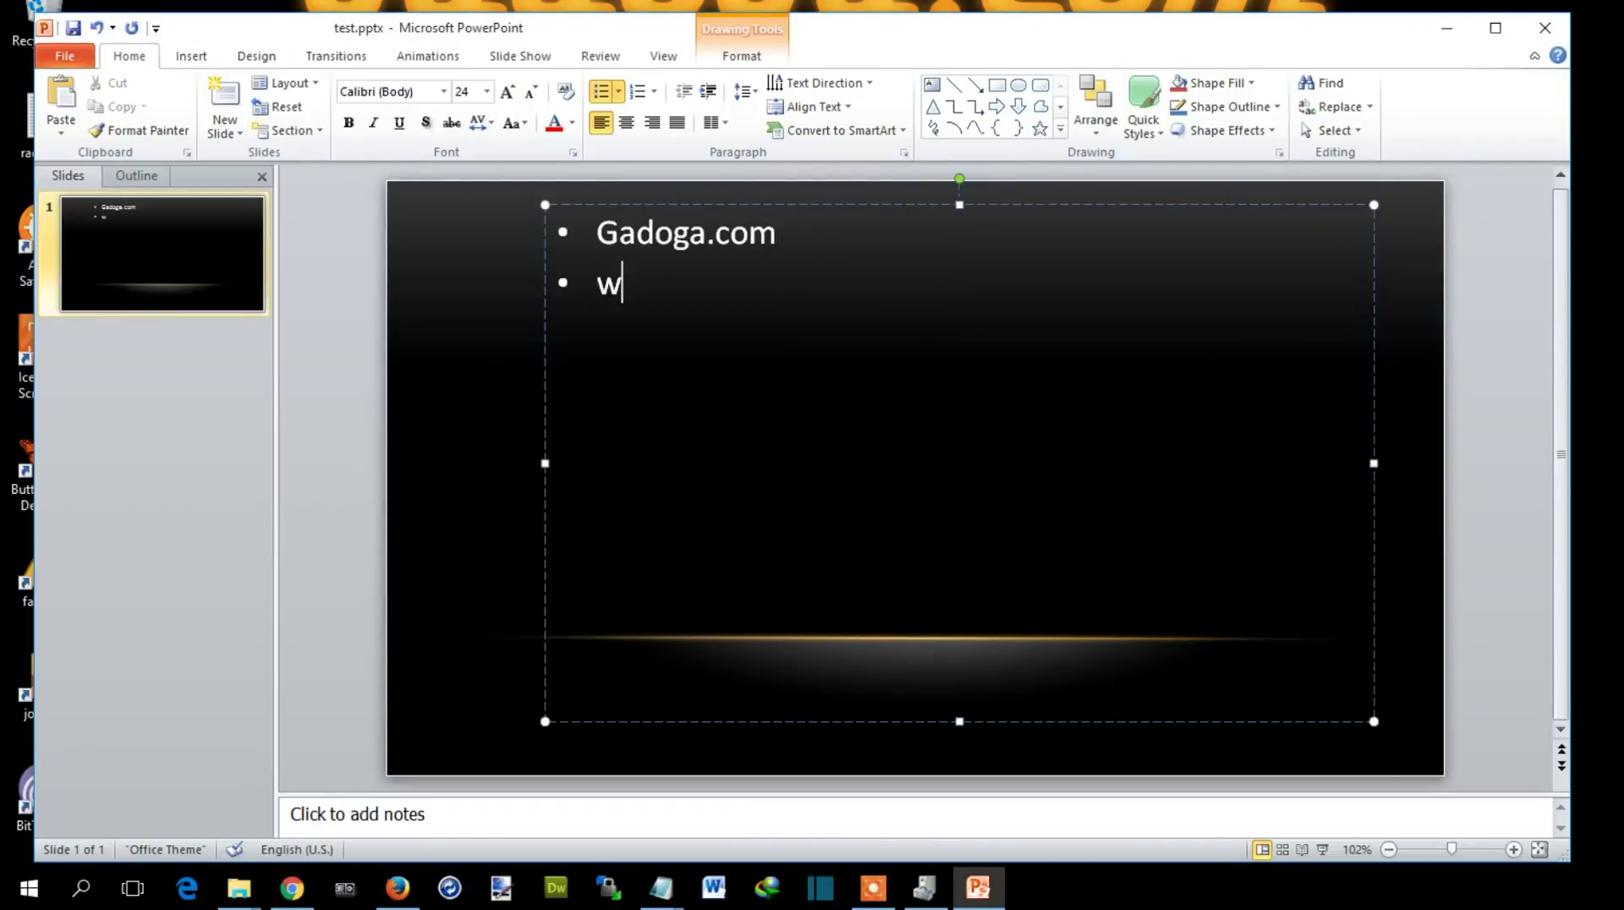
{"action": "type", "text": "ird ch"}
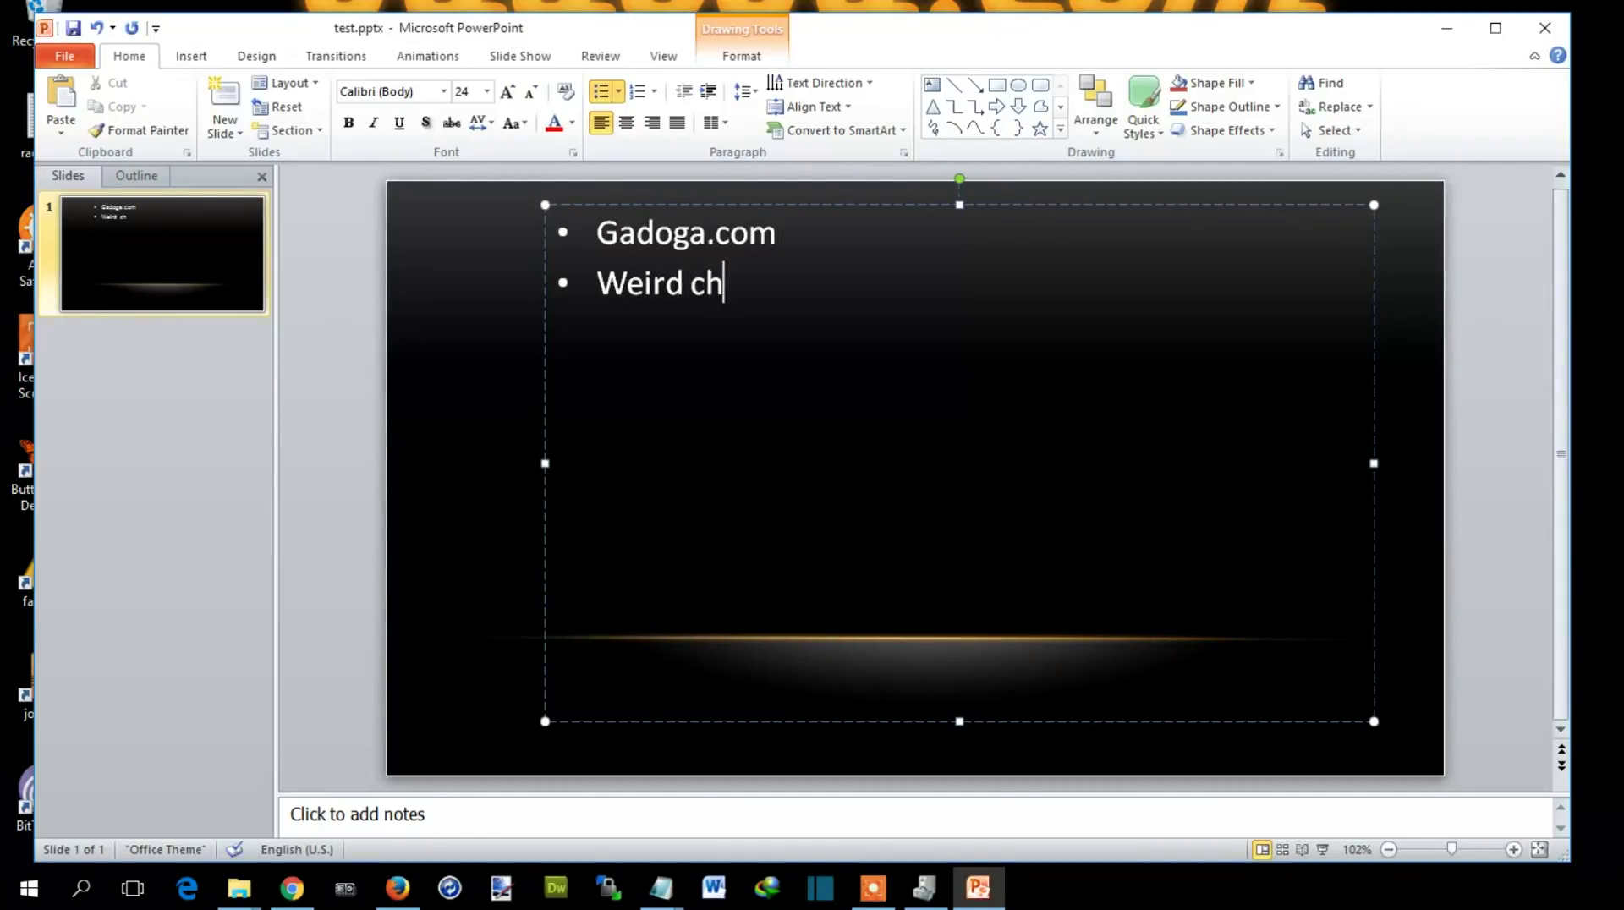
{"action": "type", "text": "aracter spas"}
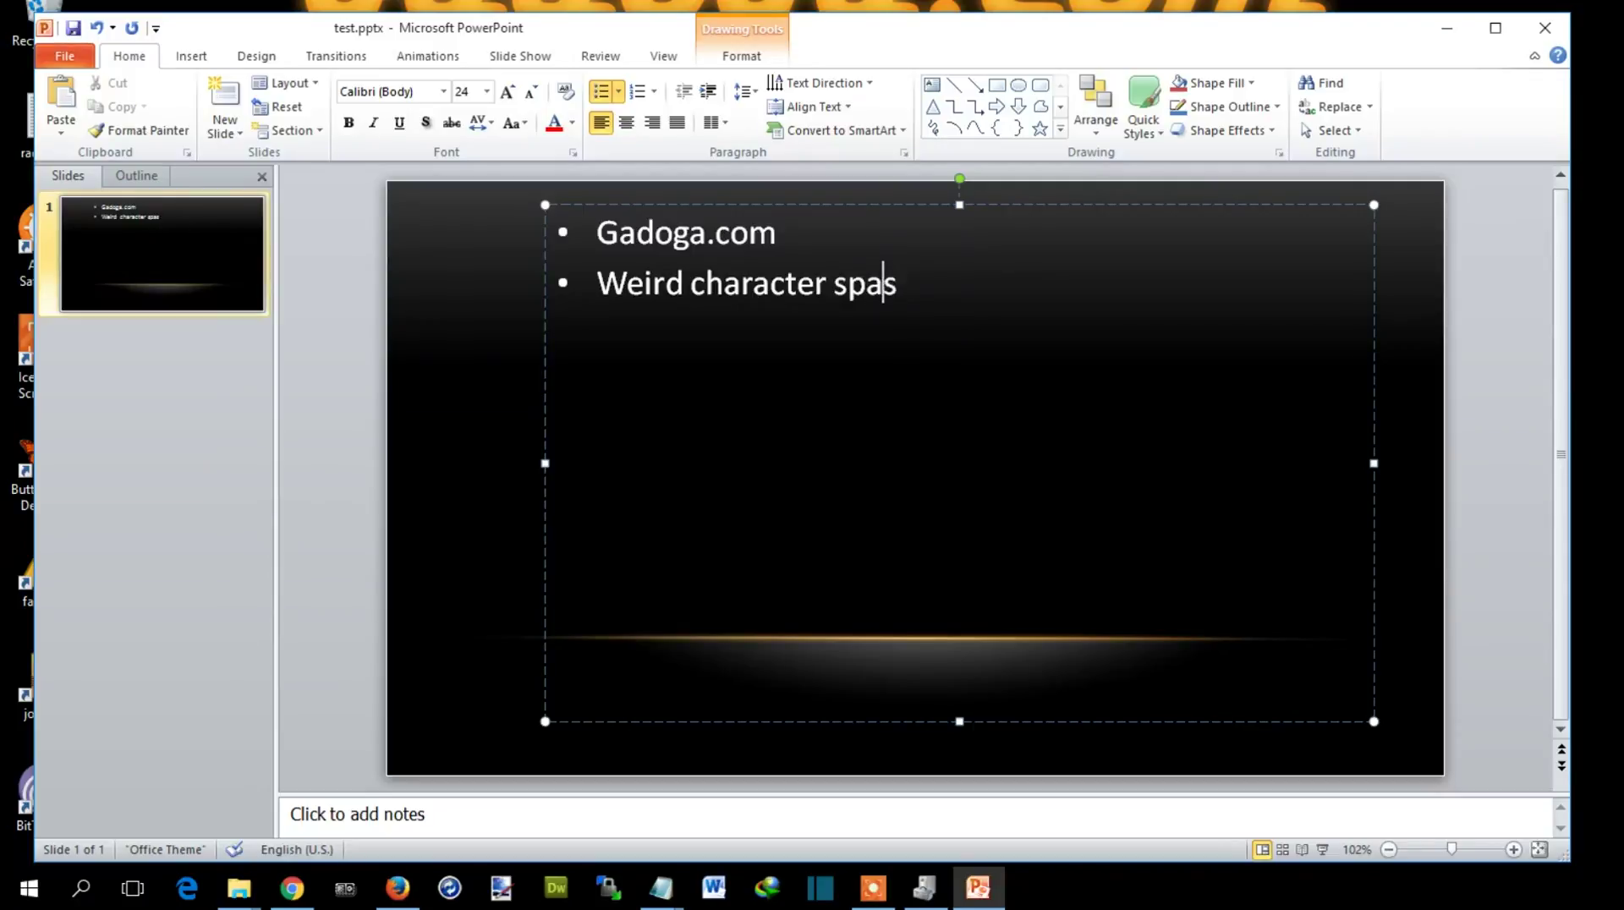
{"action": "key", "text": "BackSpace"}
{"action": "type", "text": "cing.... Not agai"}
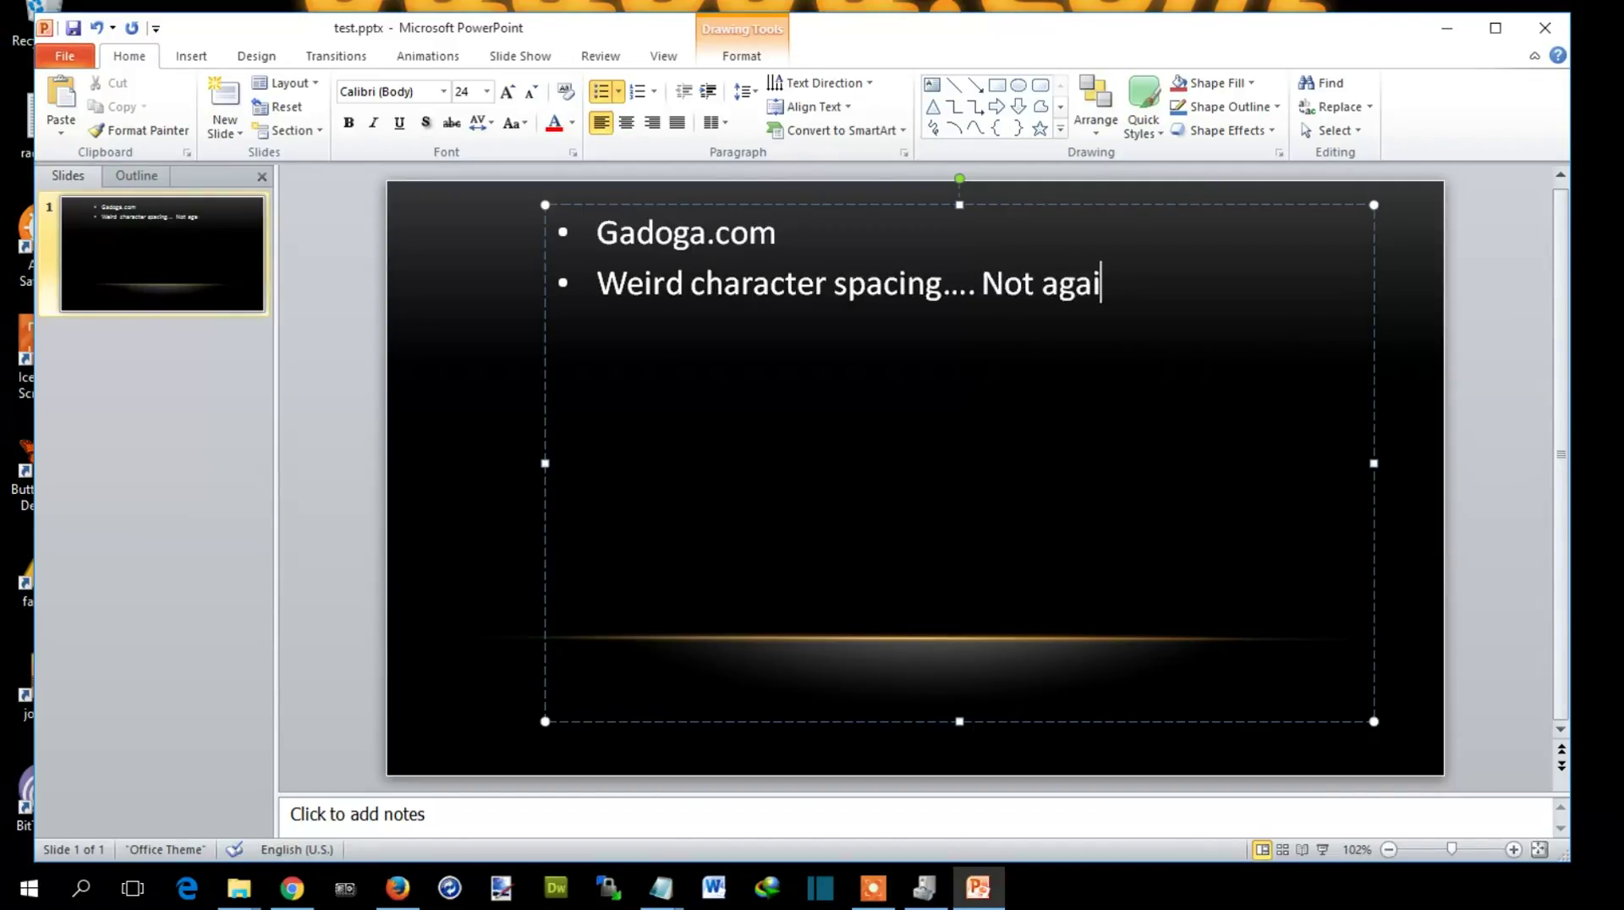
{"action": "type", "text": "n :D"}
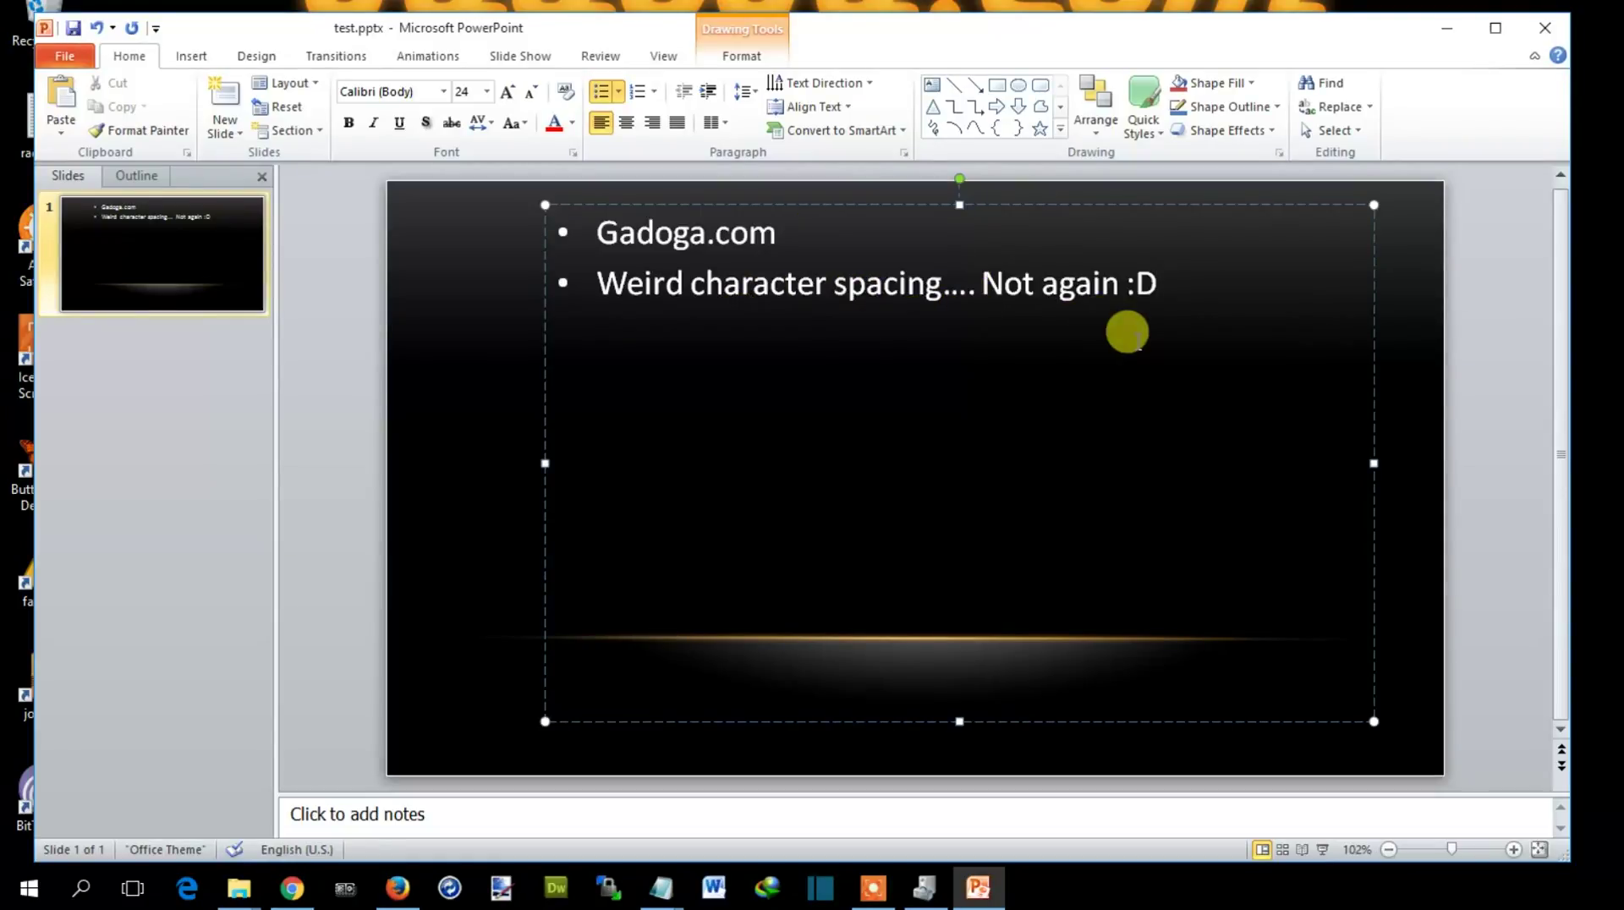
Step: Add the bullet 'Sekarang udah bagus brooo / siis :D'
{"action": "key", "text": "Return"}
{"action": "type", "text": "sekaran"}
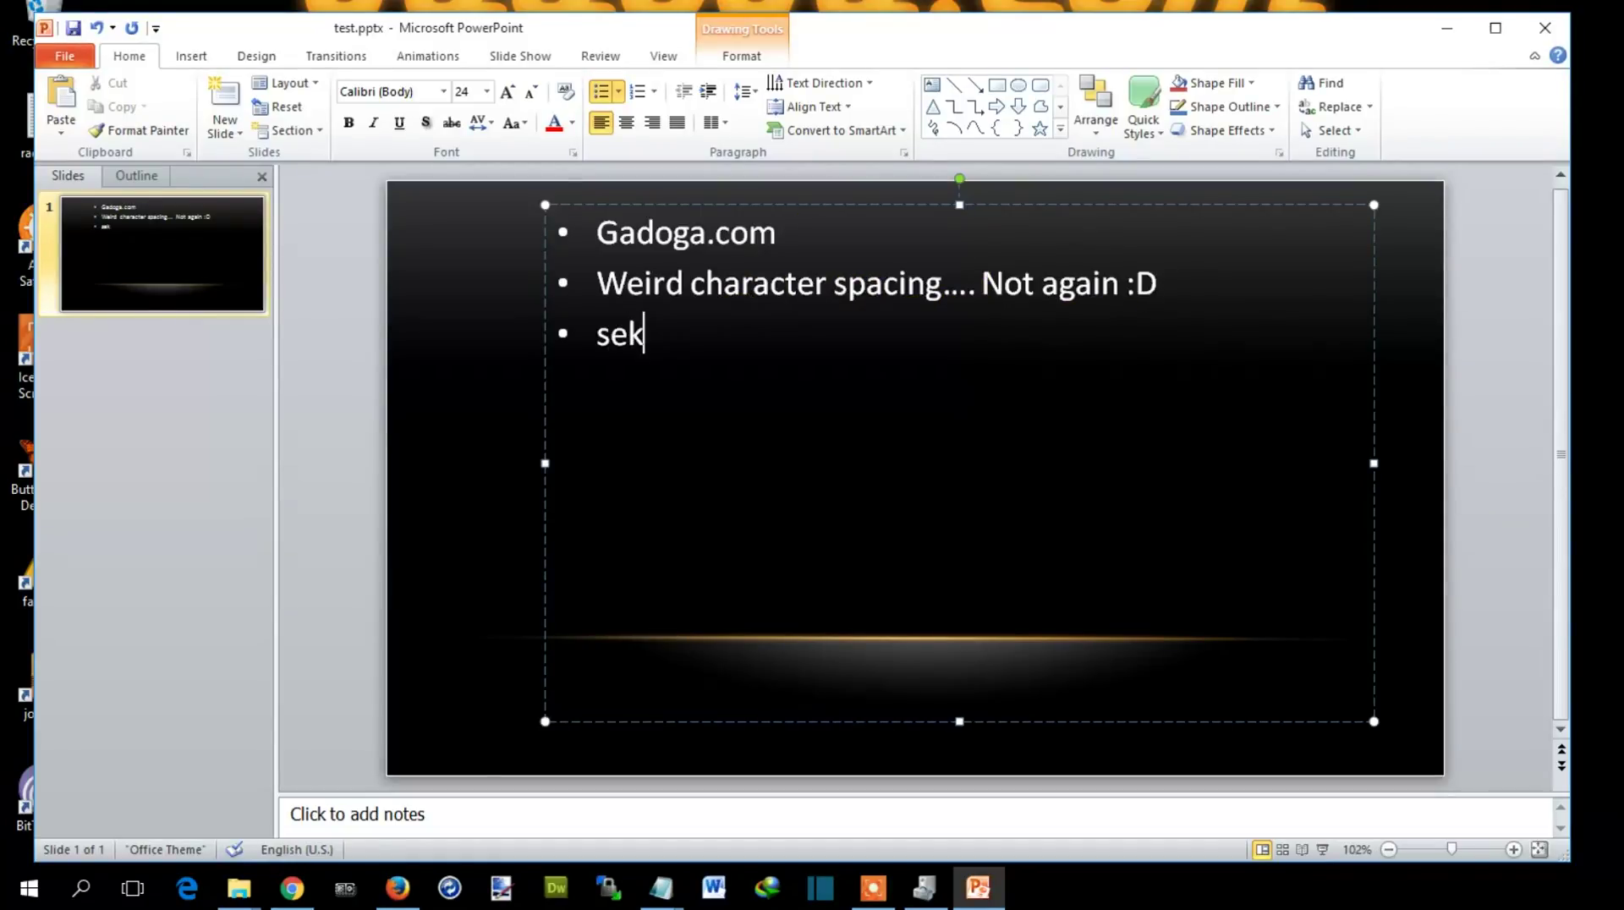
{"action": "key", "text": "BackSpace"}
{"action": "type", "text": "g u"}
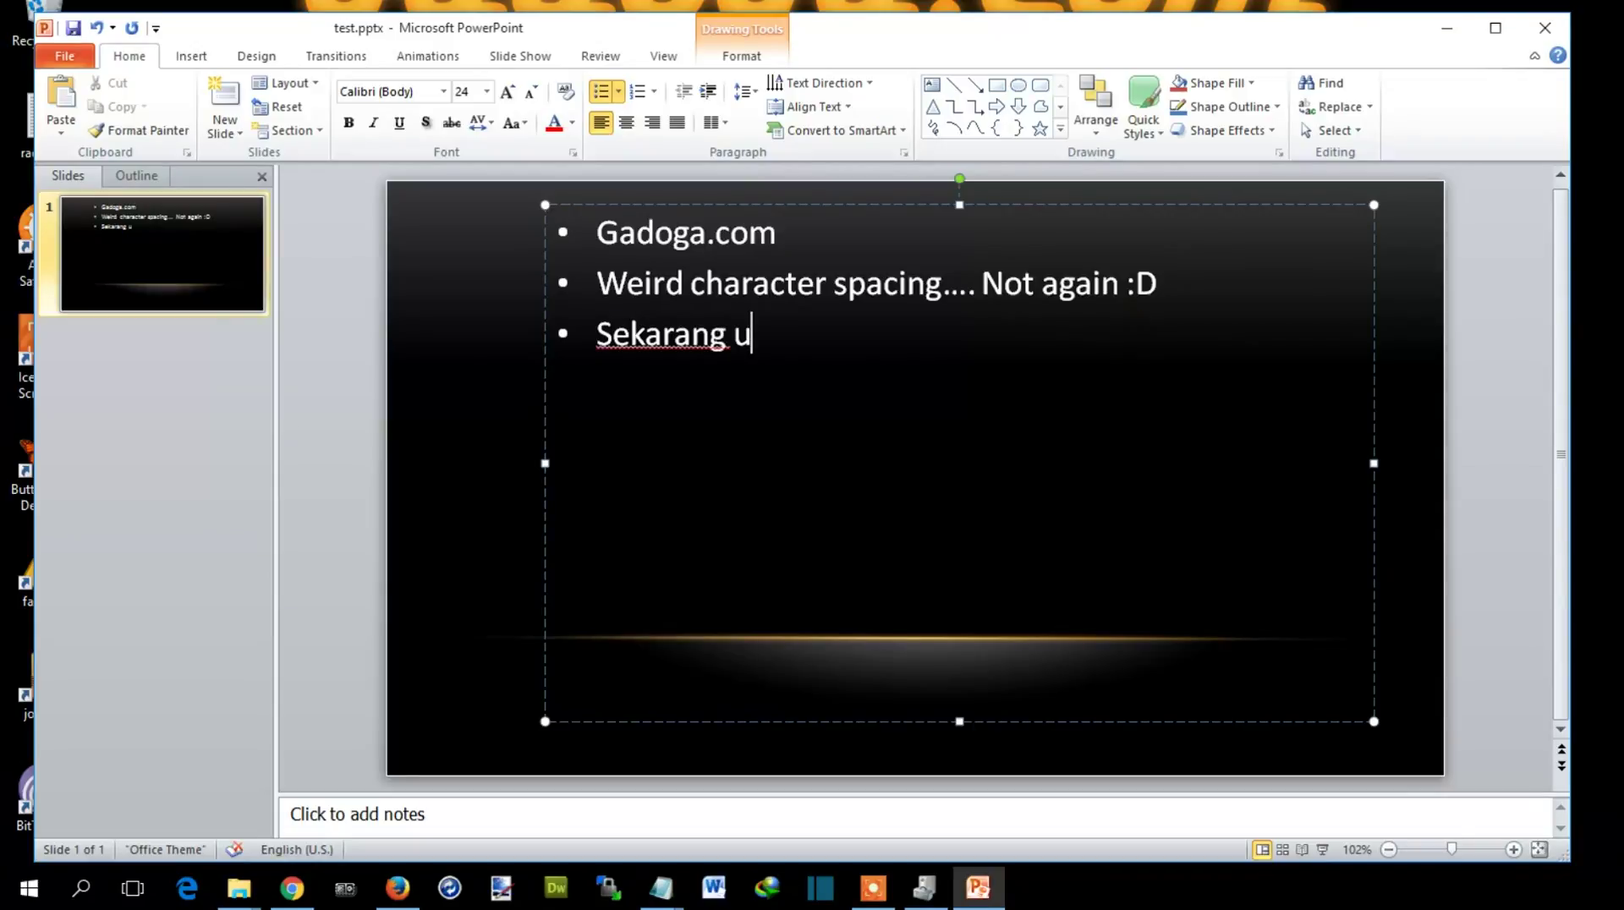
{"action": "type", "text": "dah bagus "}
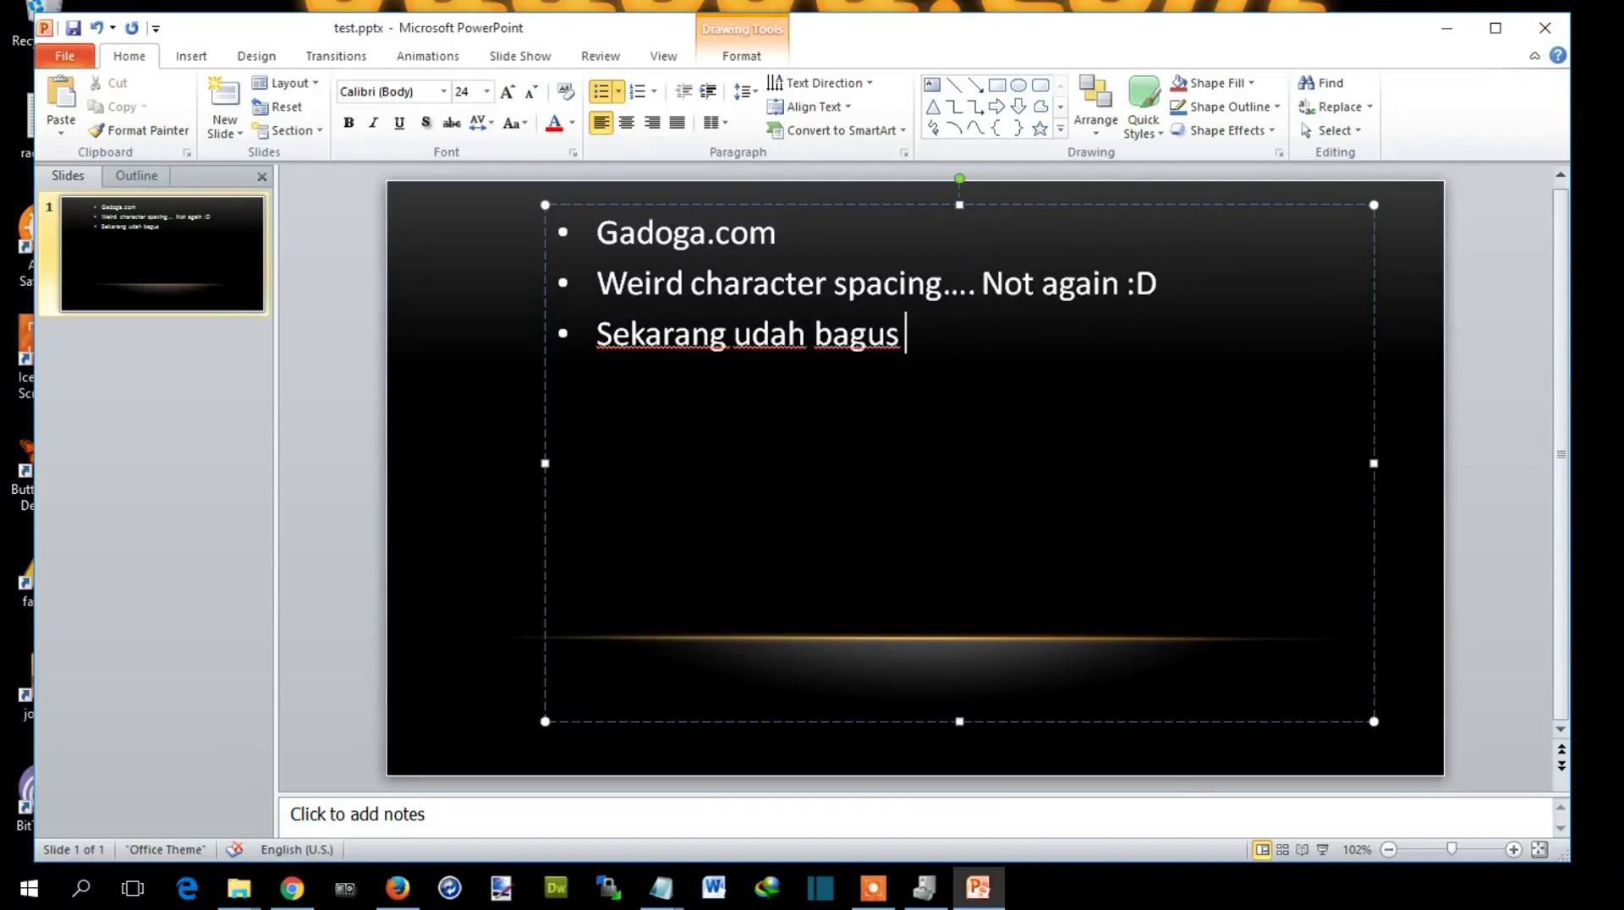
{"action": "type", "text": "broo"}
{"action": "type", "text": "o //"}
{"action": "type", "text": "si"}
{"action": "type", "text": "is :D"}
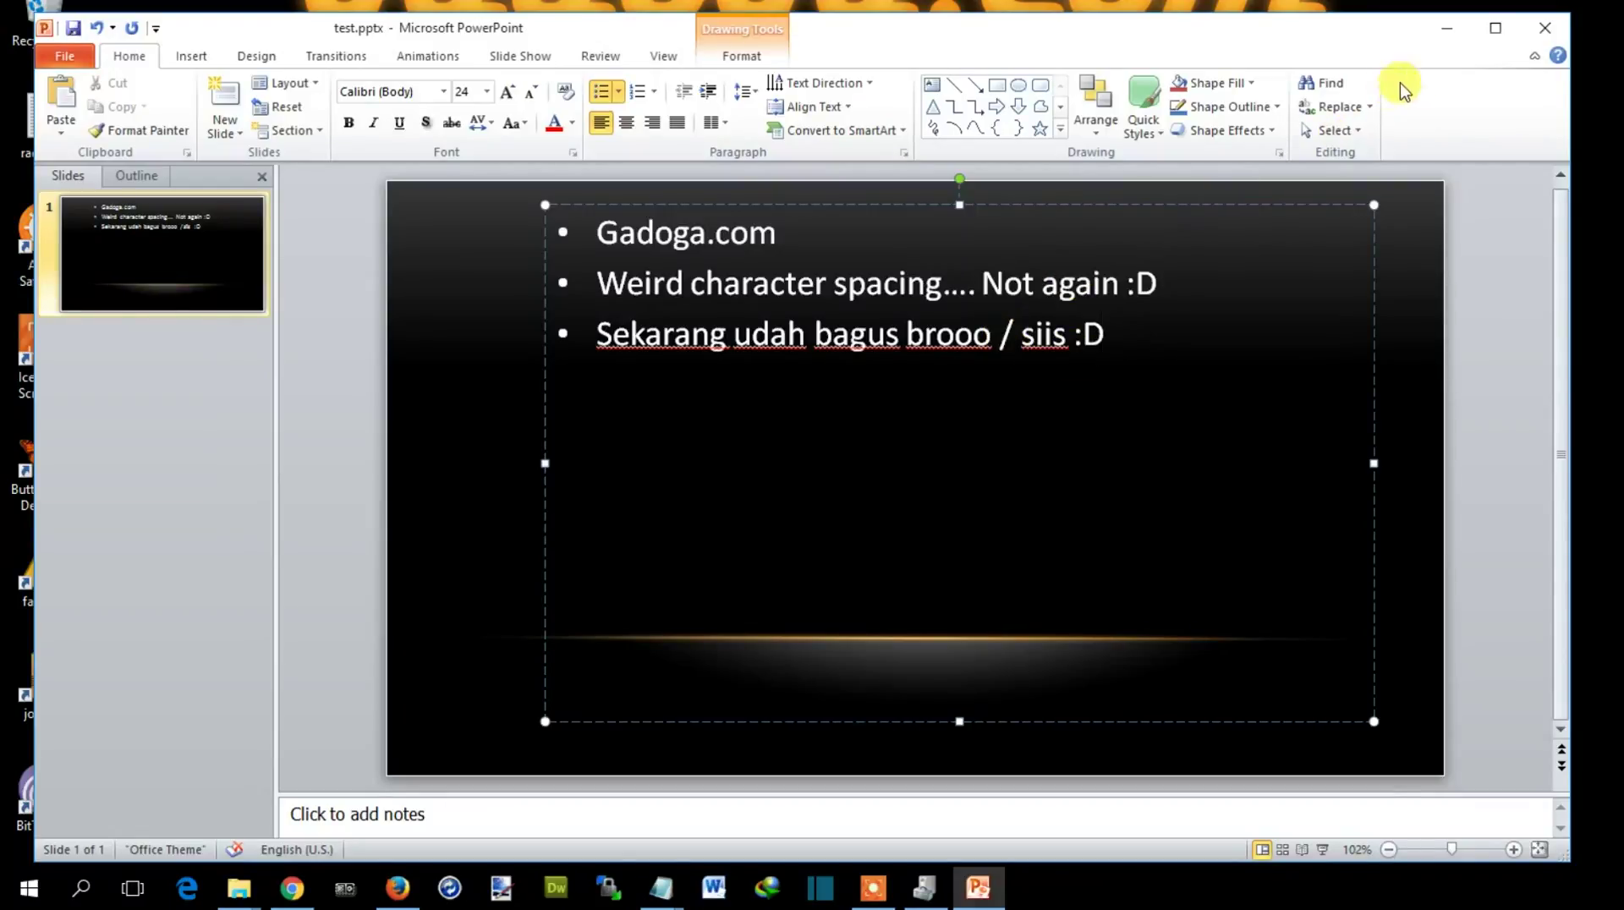
Step: Close test.pptx without saving the new bullets
{"action": "left_click", "coordinate": [1536, 33]}
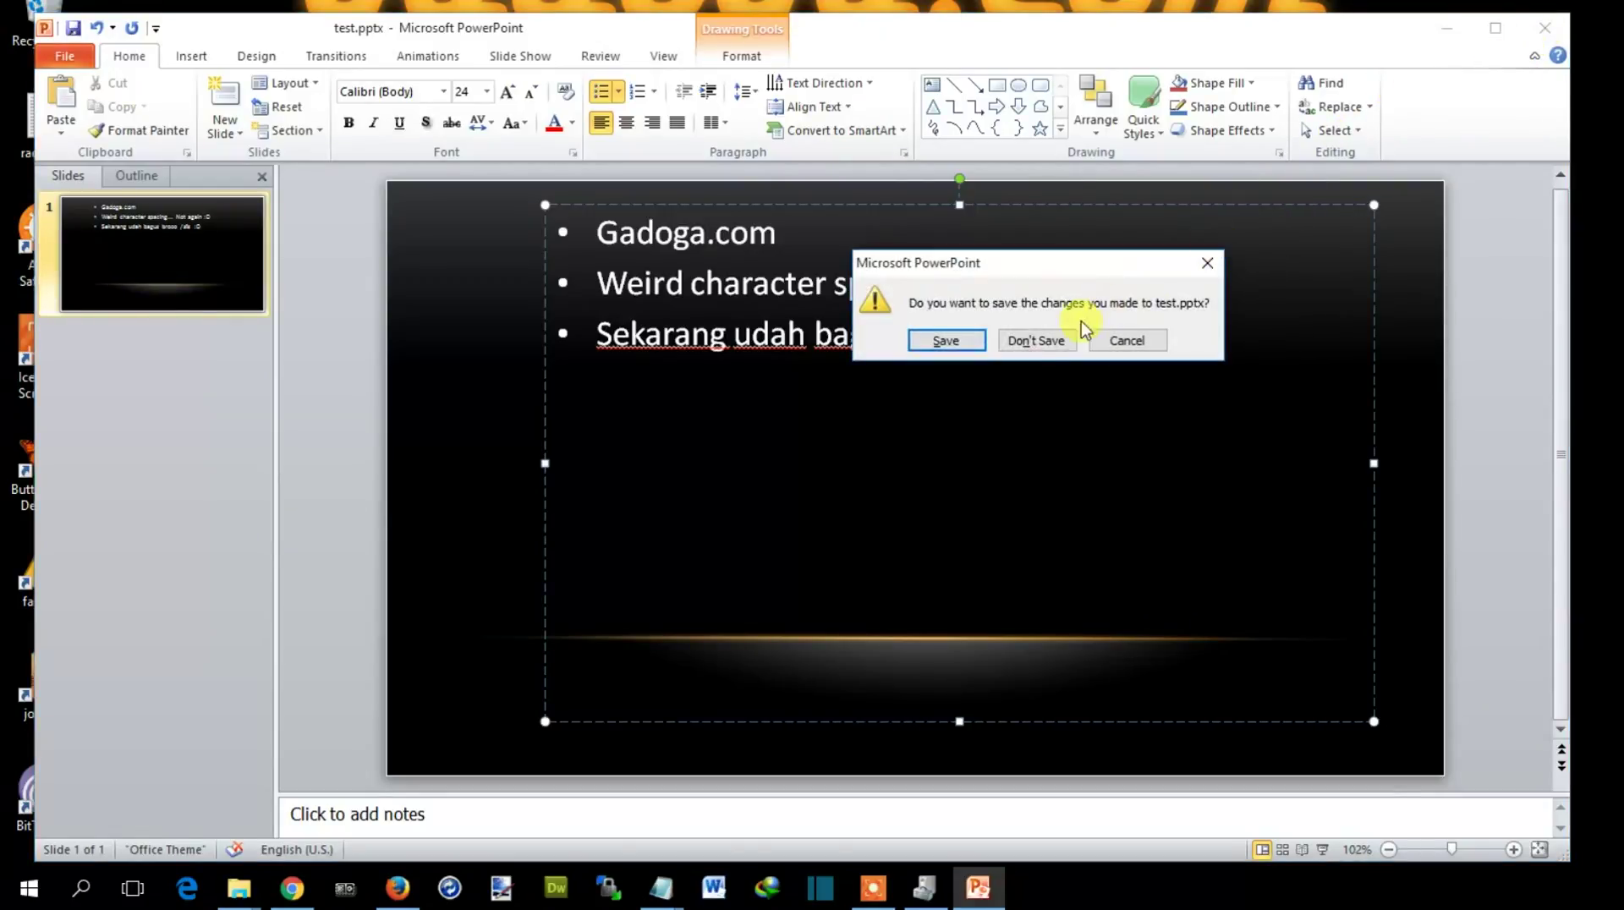
{"action": "left_click", "coordinate": [1041, 341]}
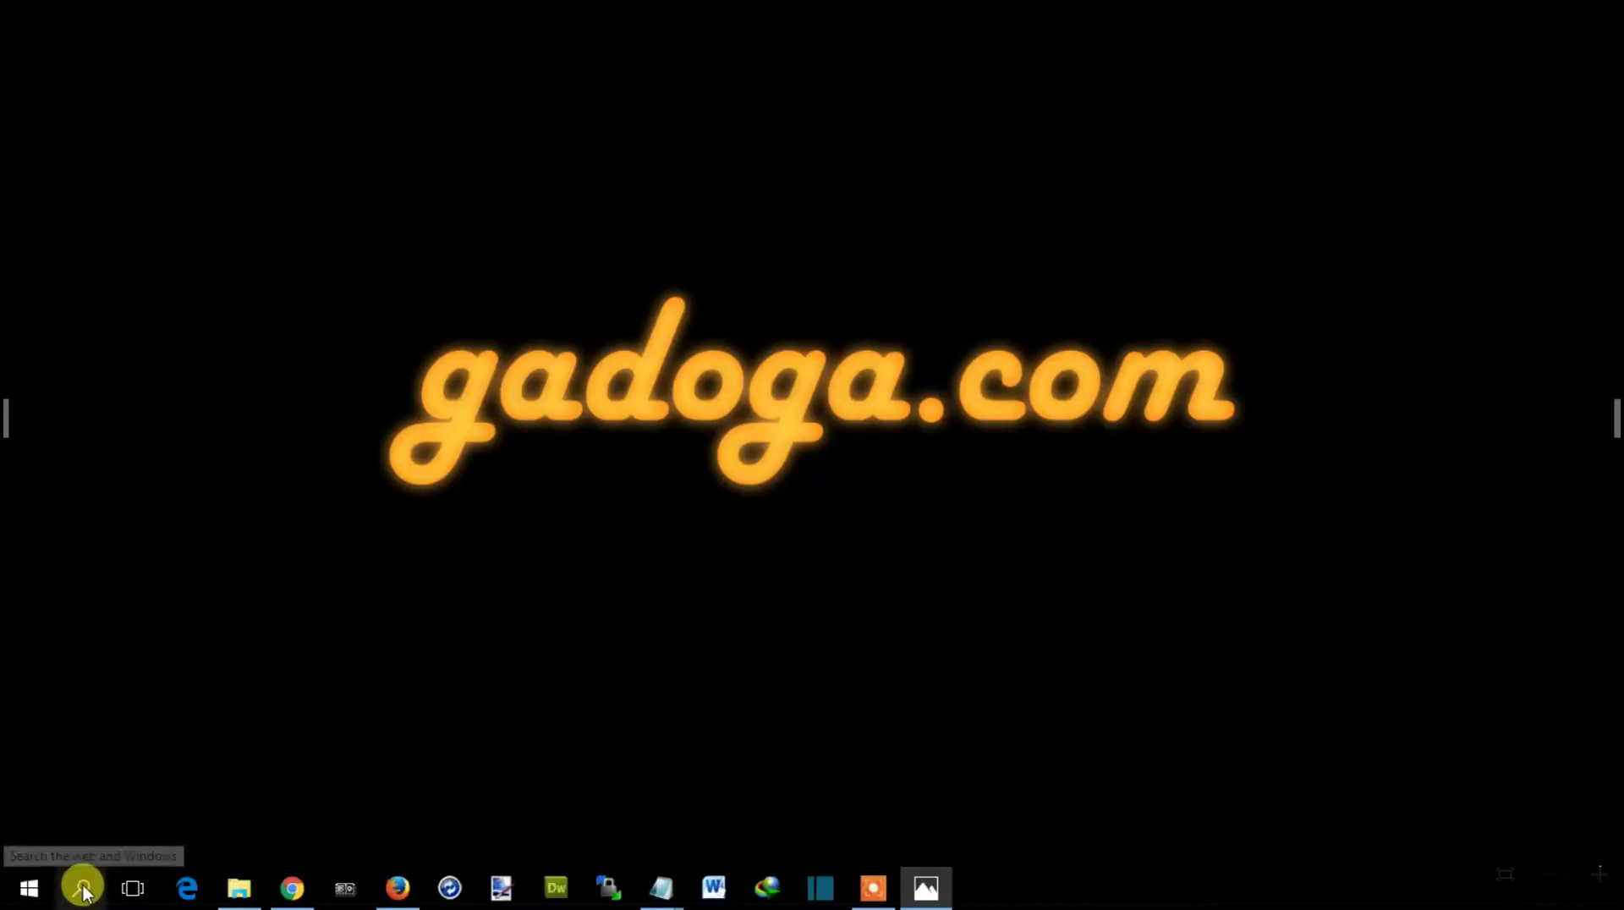
Step: Set EPSON LX-310 as the default printer, then open the Desktop folder
{"action": "left_click", "coordinate": [83, 889]}
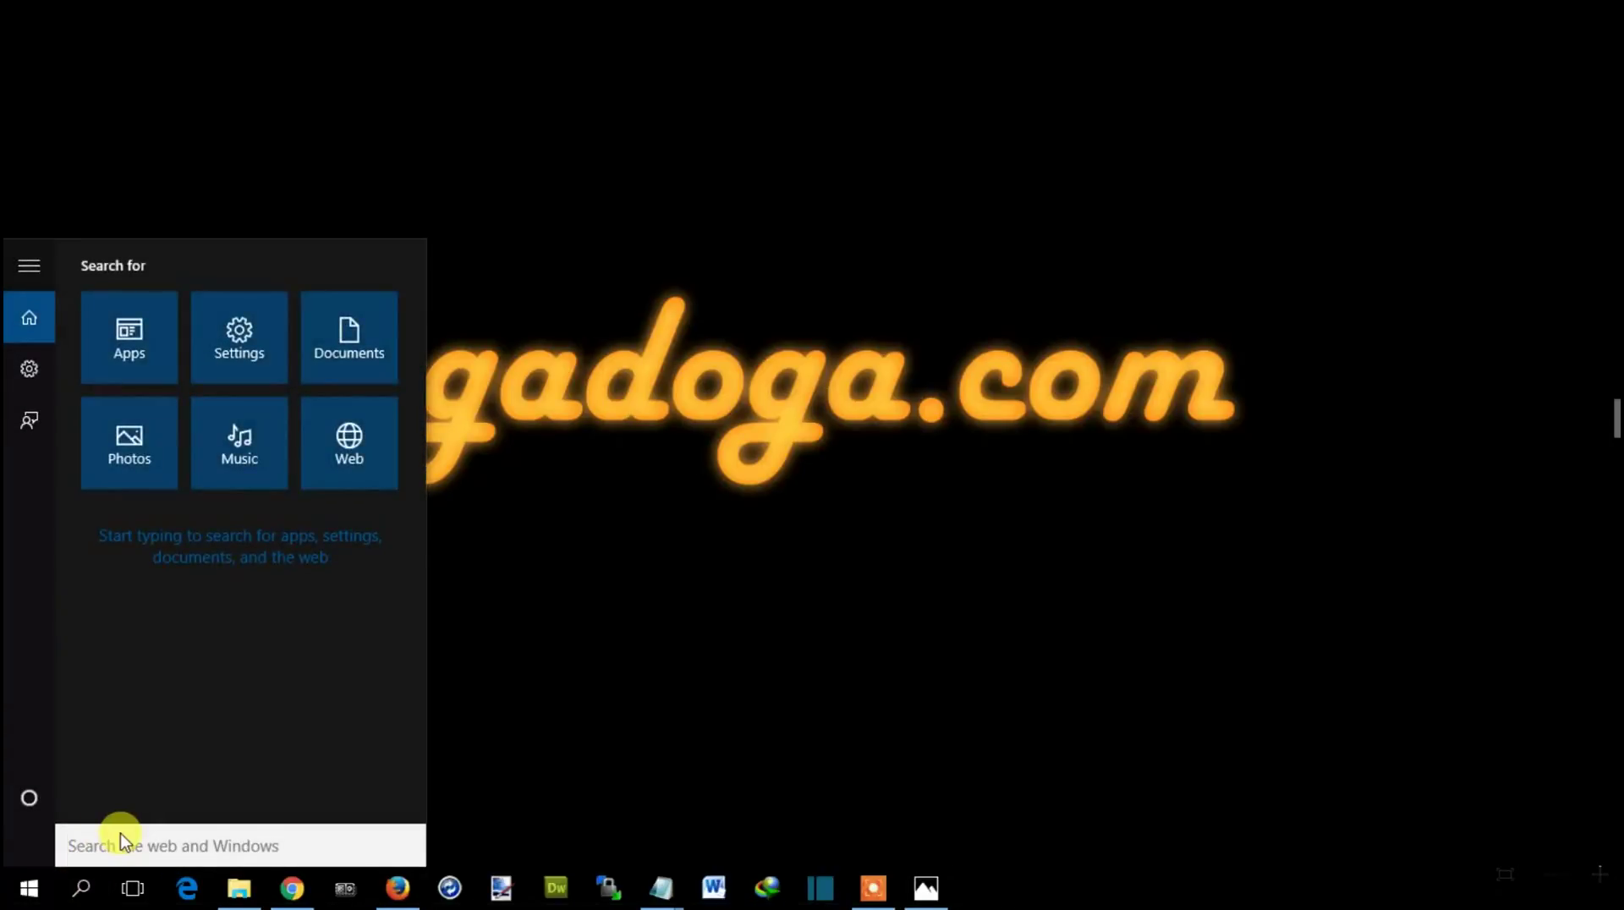
{"action": "type", "text": "printers"}
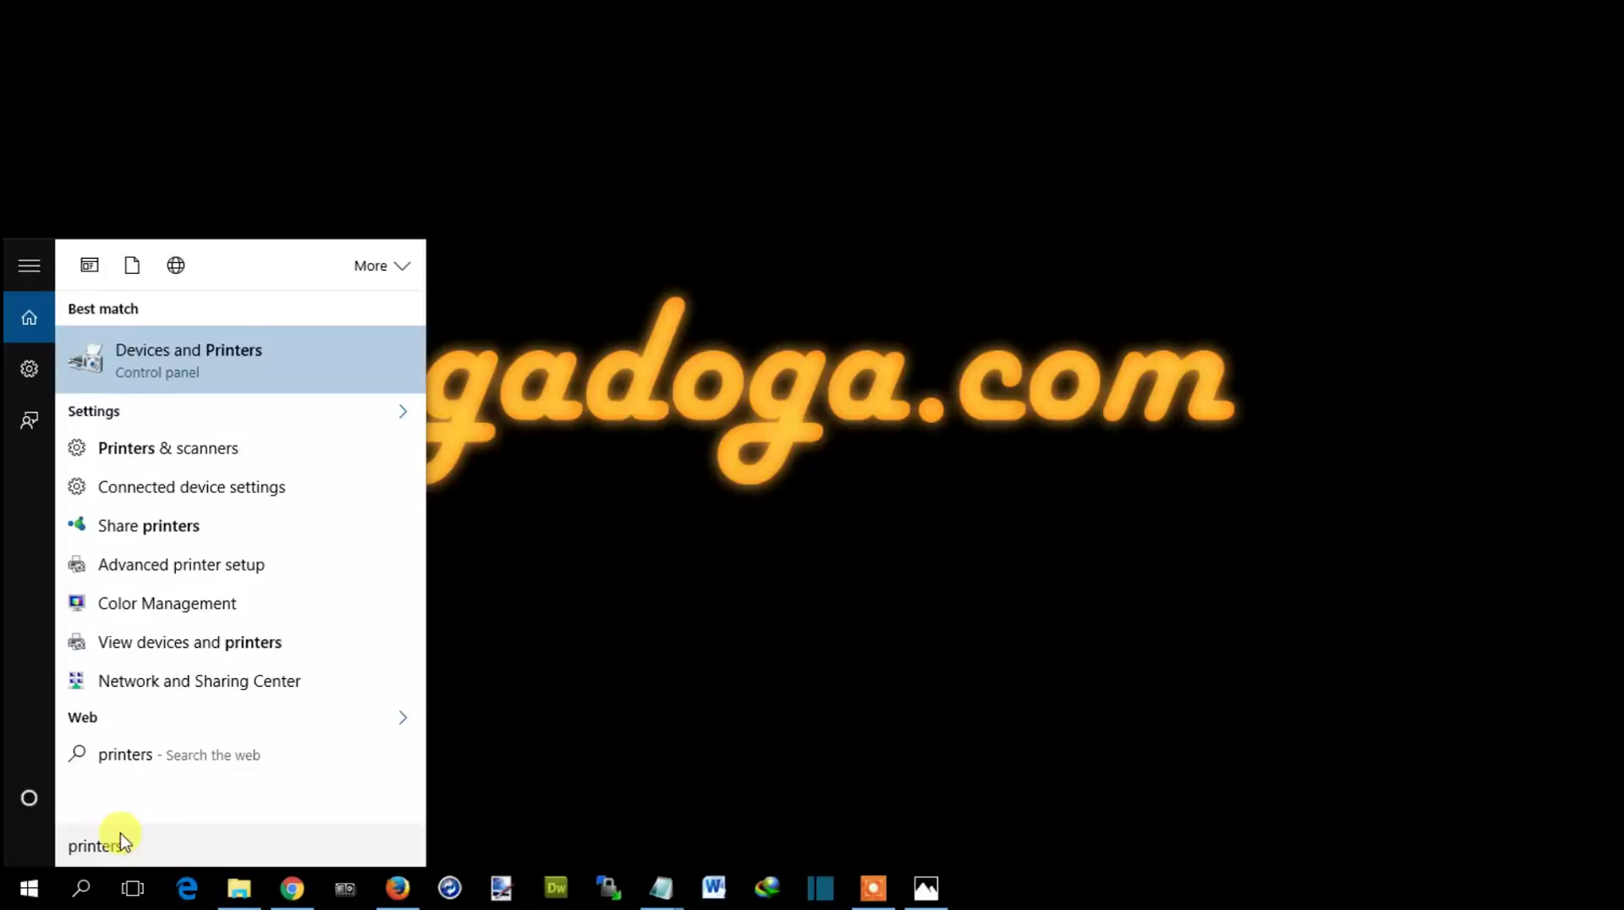
{"action": "left_click", "coordinate": [177, 370]}
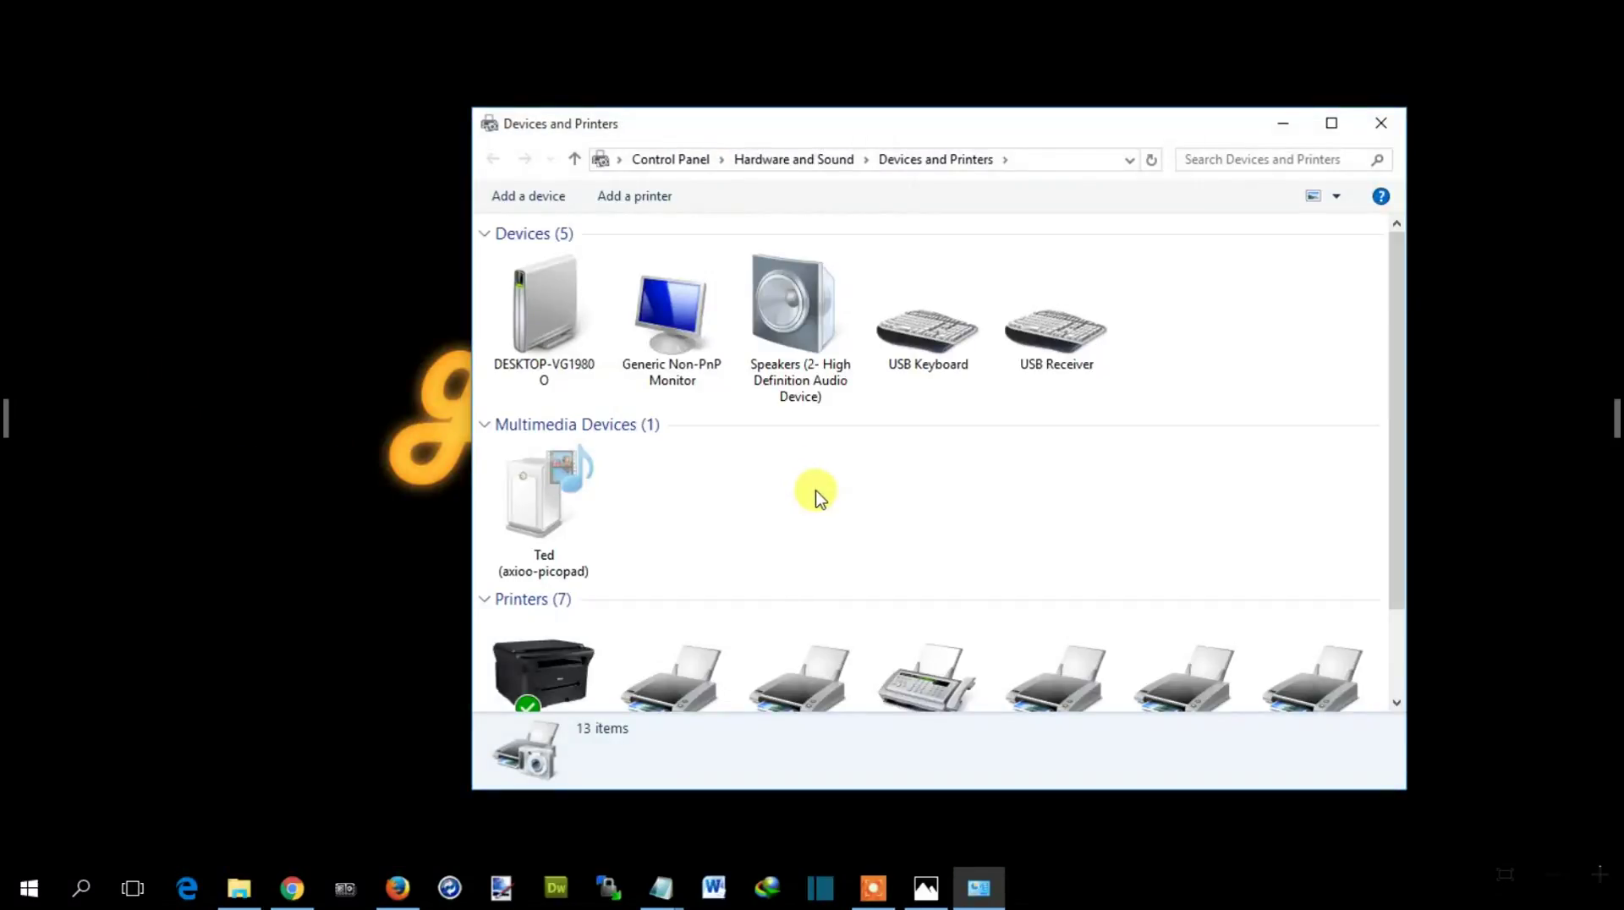
{"action": "scroll", "coordinate": [815, 494], "scroll_direction": "down", "scroll_amount": 1}
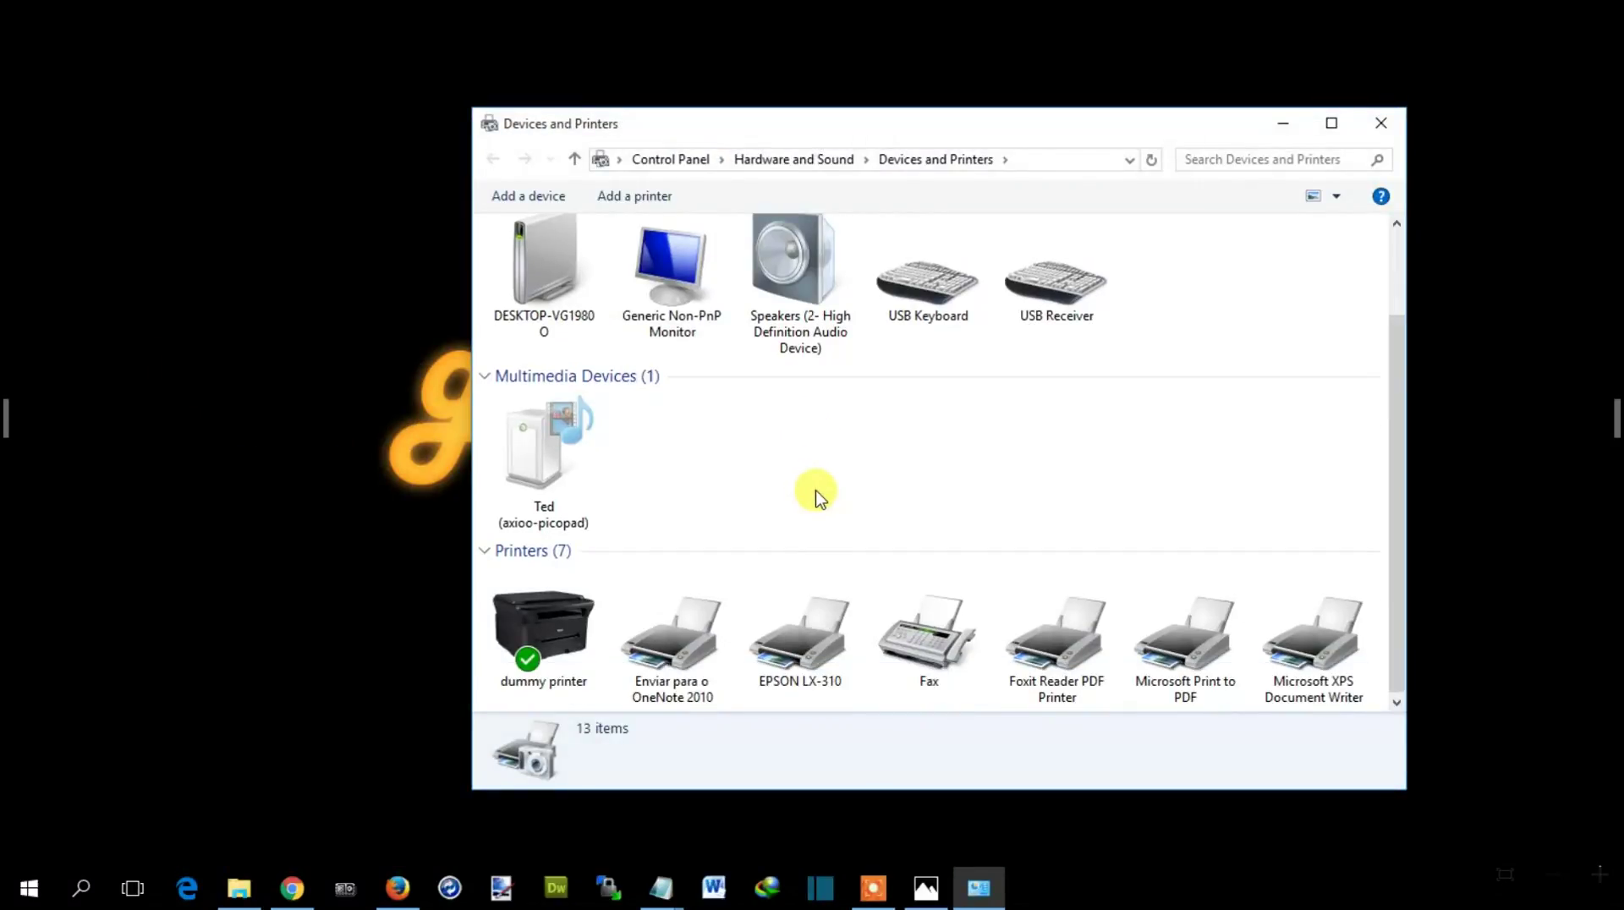
{"action": "left_click", "coordinate": [800, 656]}
{"action": "right_click", "coordinate": [802, 655]}
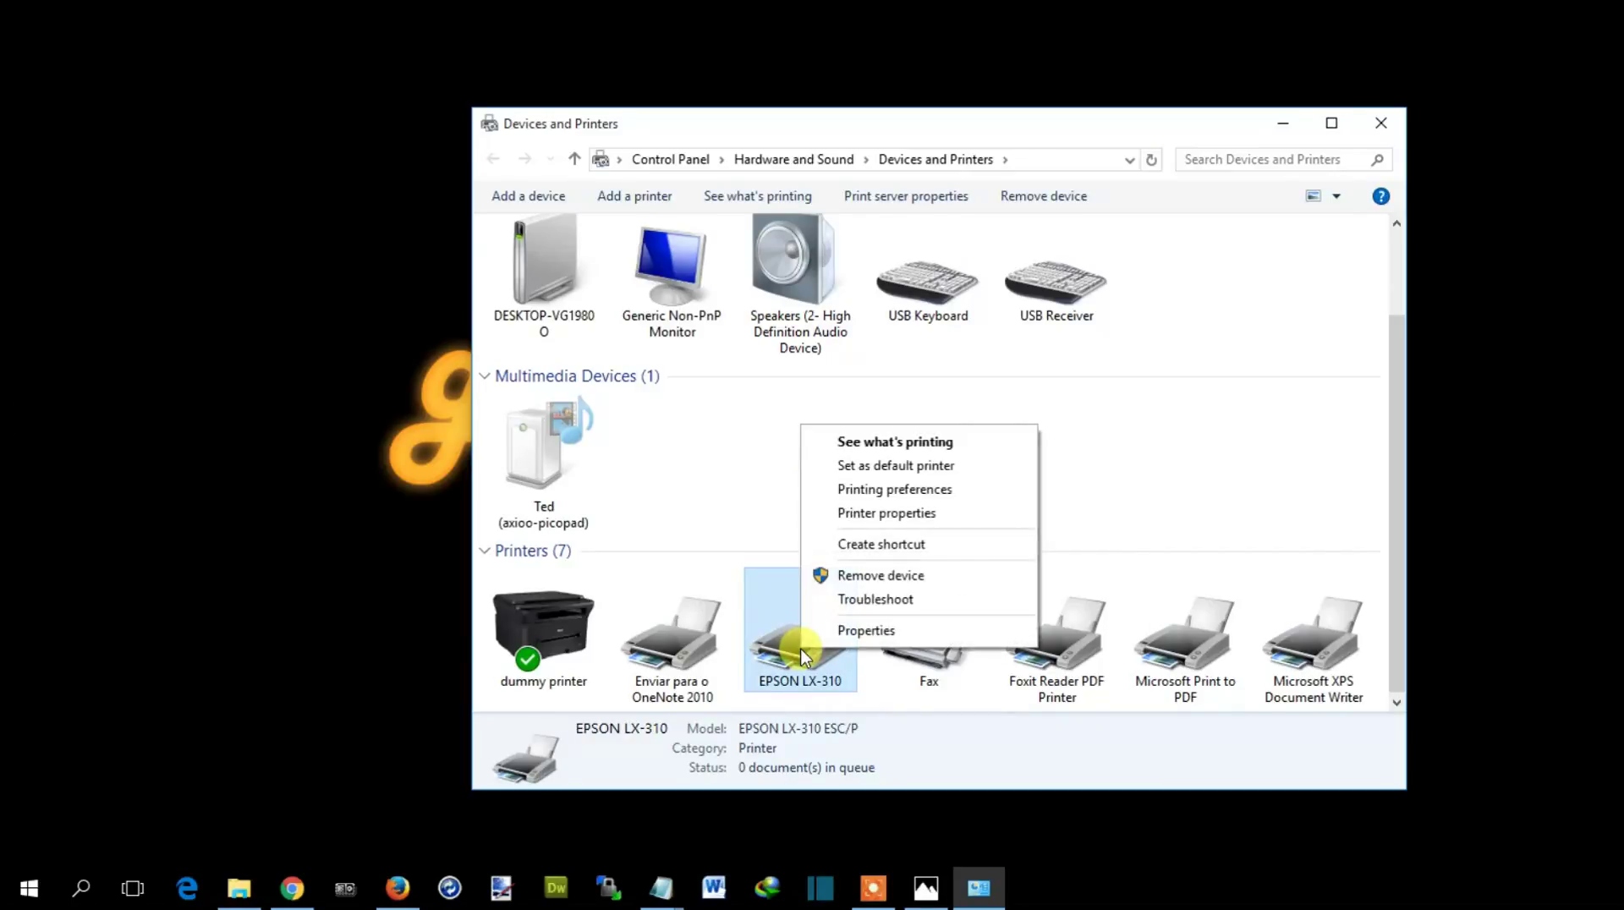
{"action": "left_click", "coordinate": [887, 466]}
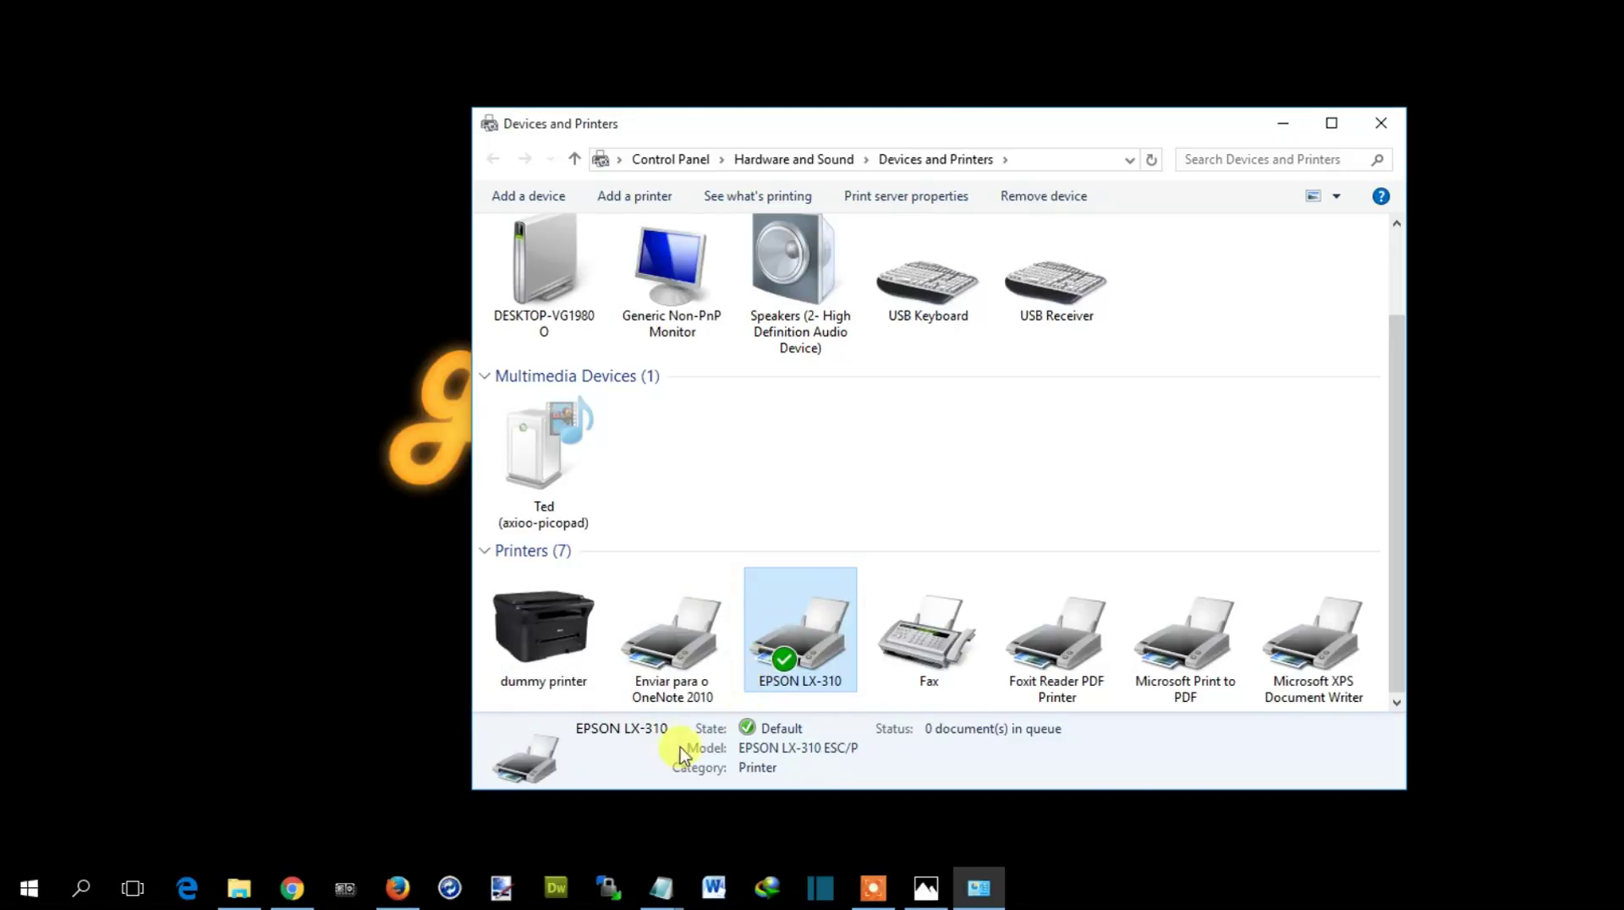
{"action": "left_click", "coordinate": [240, 887]}
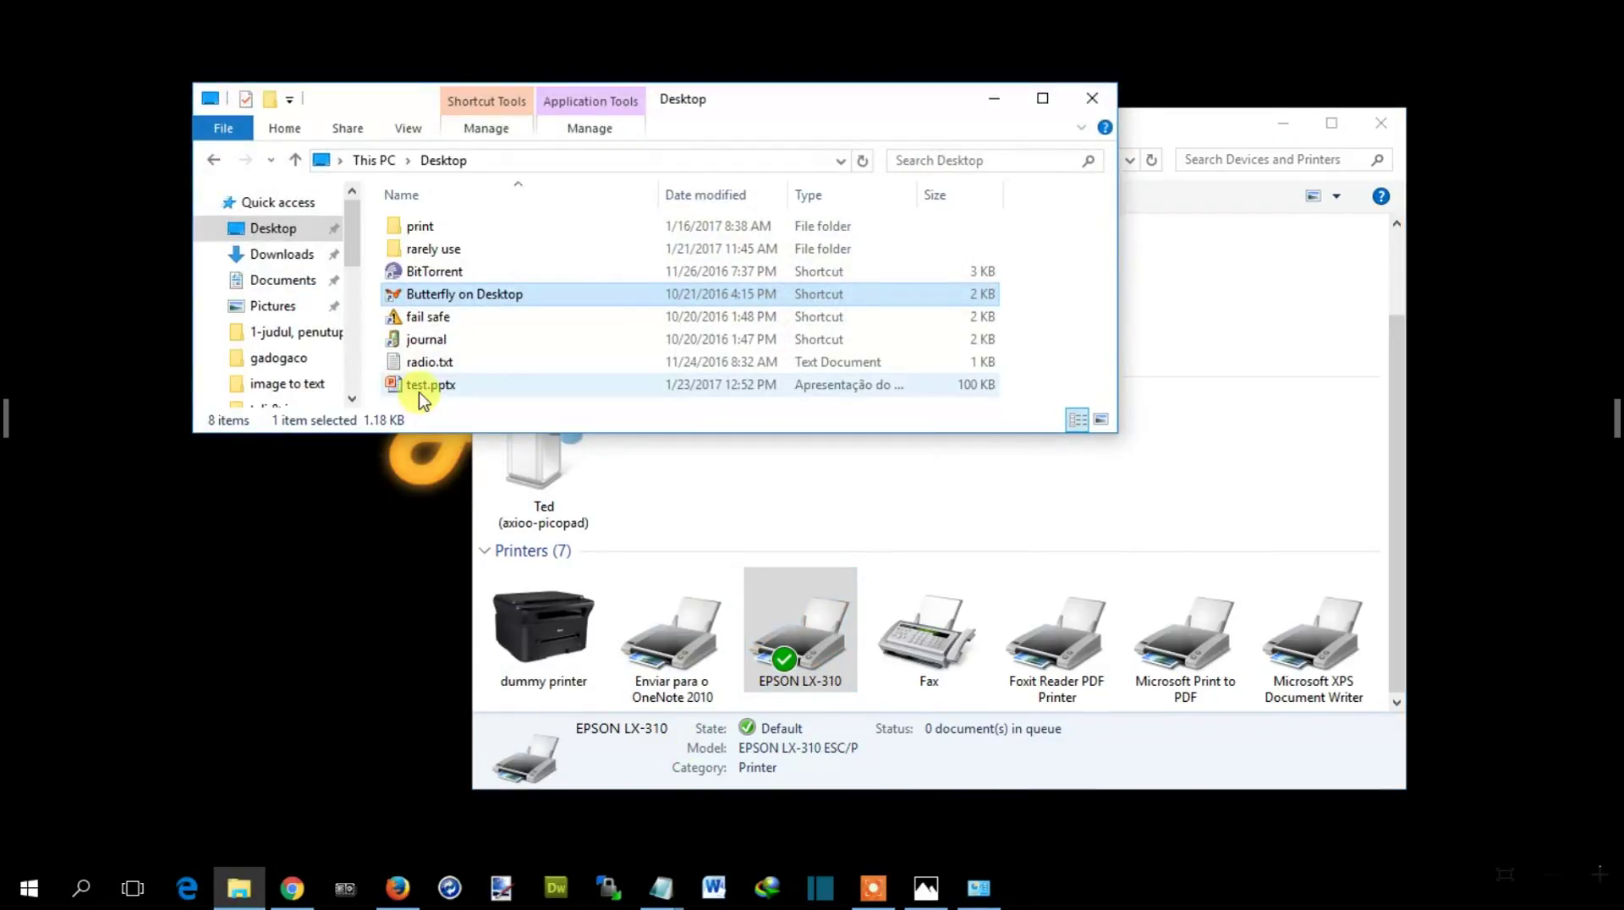
Step: Reopen test.pptx and add the bullet 'Bad character spacing is back' under Gadoga.com
{"action": "double_click", "coordinate": [421, 391]}
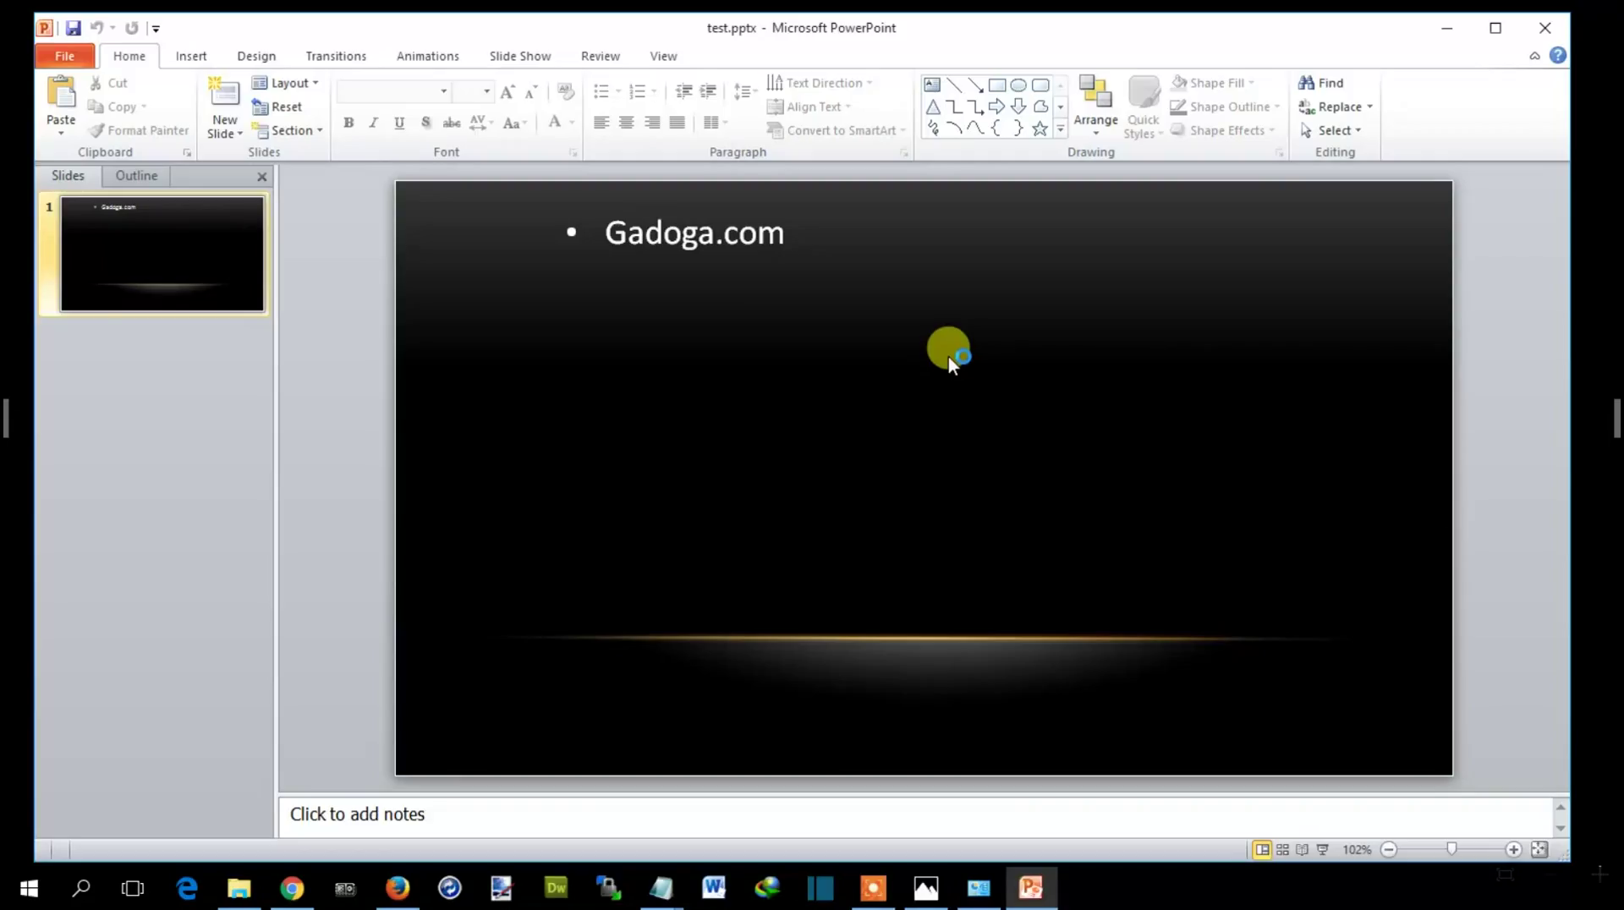
{"action": "left_click", "coordinate": [787, 237]}
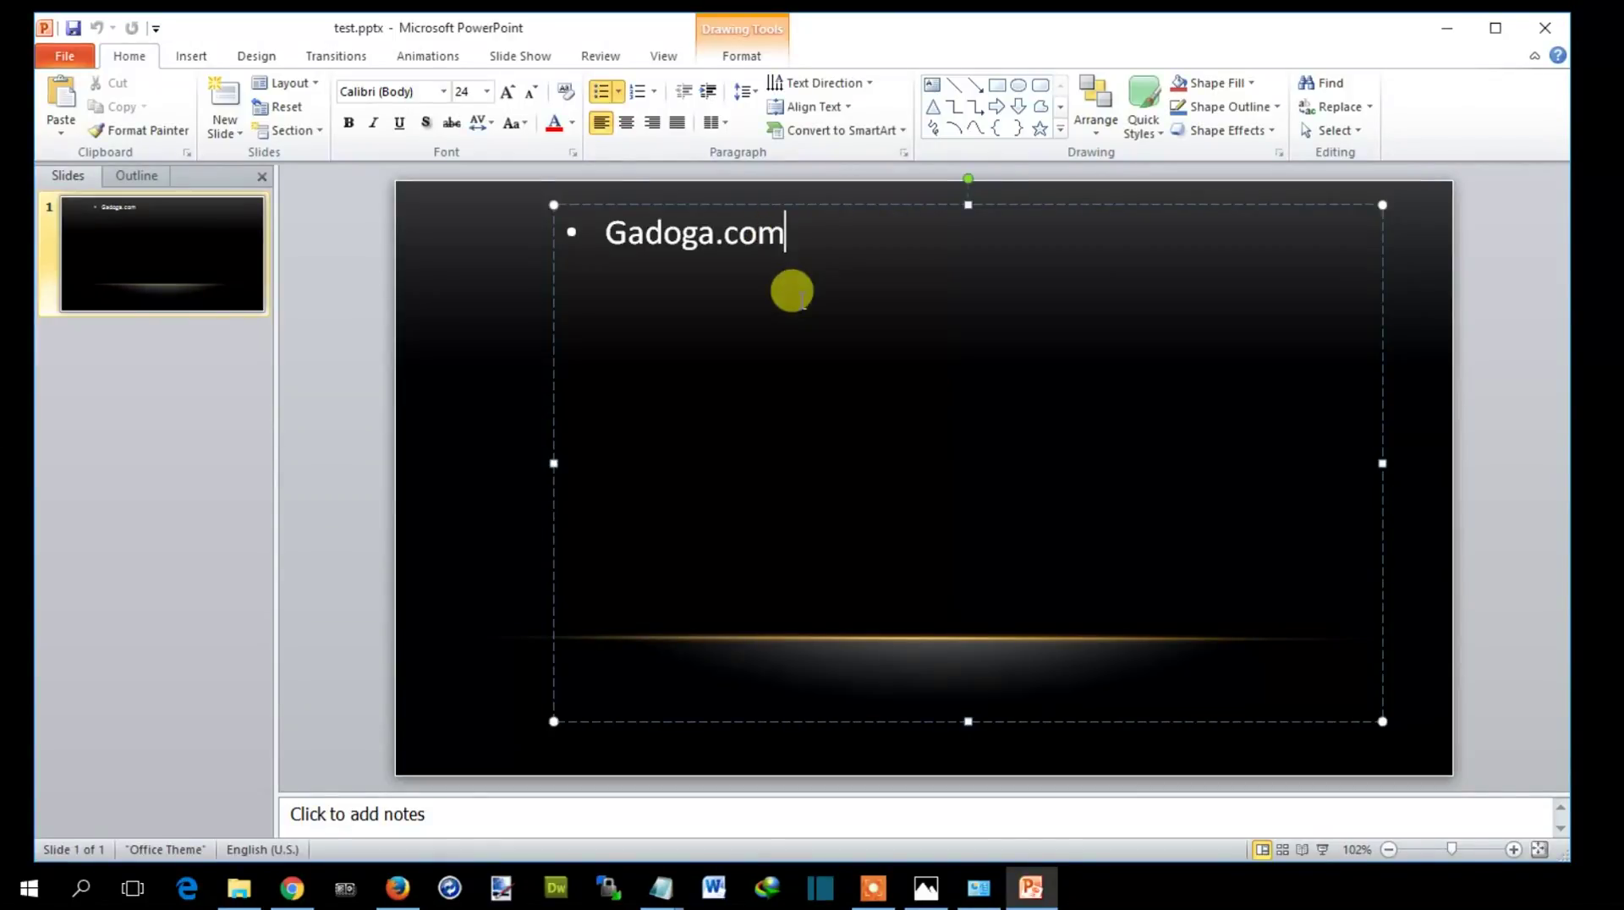
{"action": "key", "text": "Return"}
{"action": "type", "text": "Bad character spacing is back"}
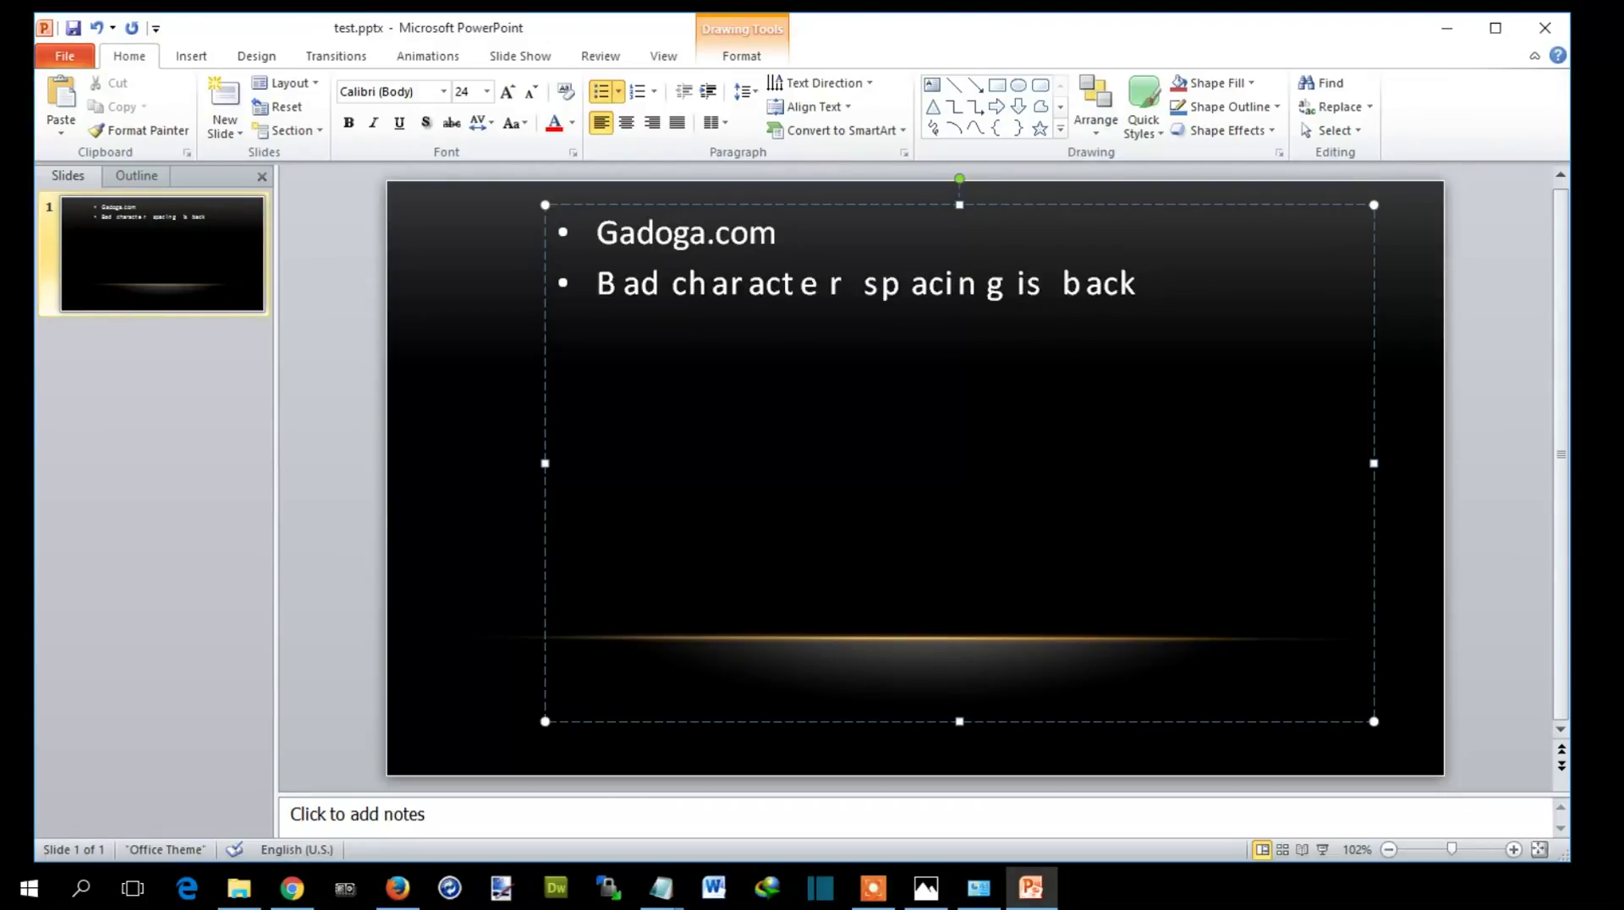
Step: Close test.pptx unsaved and return to Devices and Printers
{"action": "left_click", "coordinate": [1545, 28]}
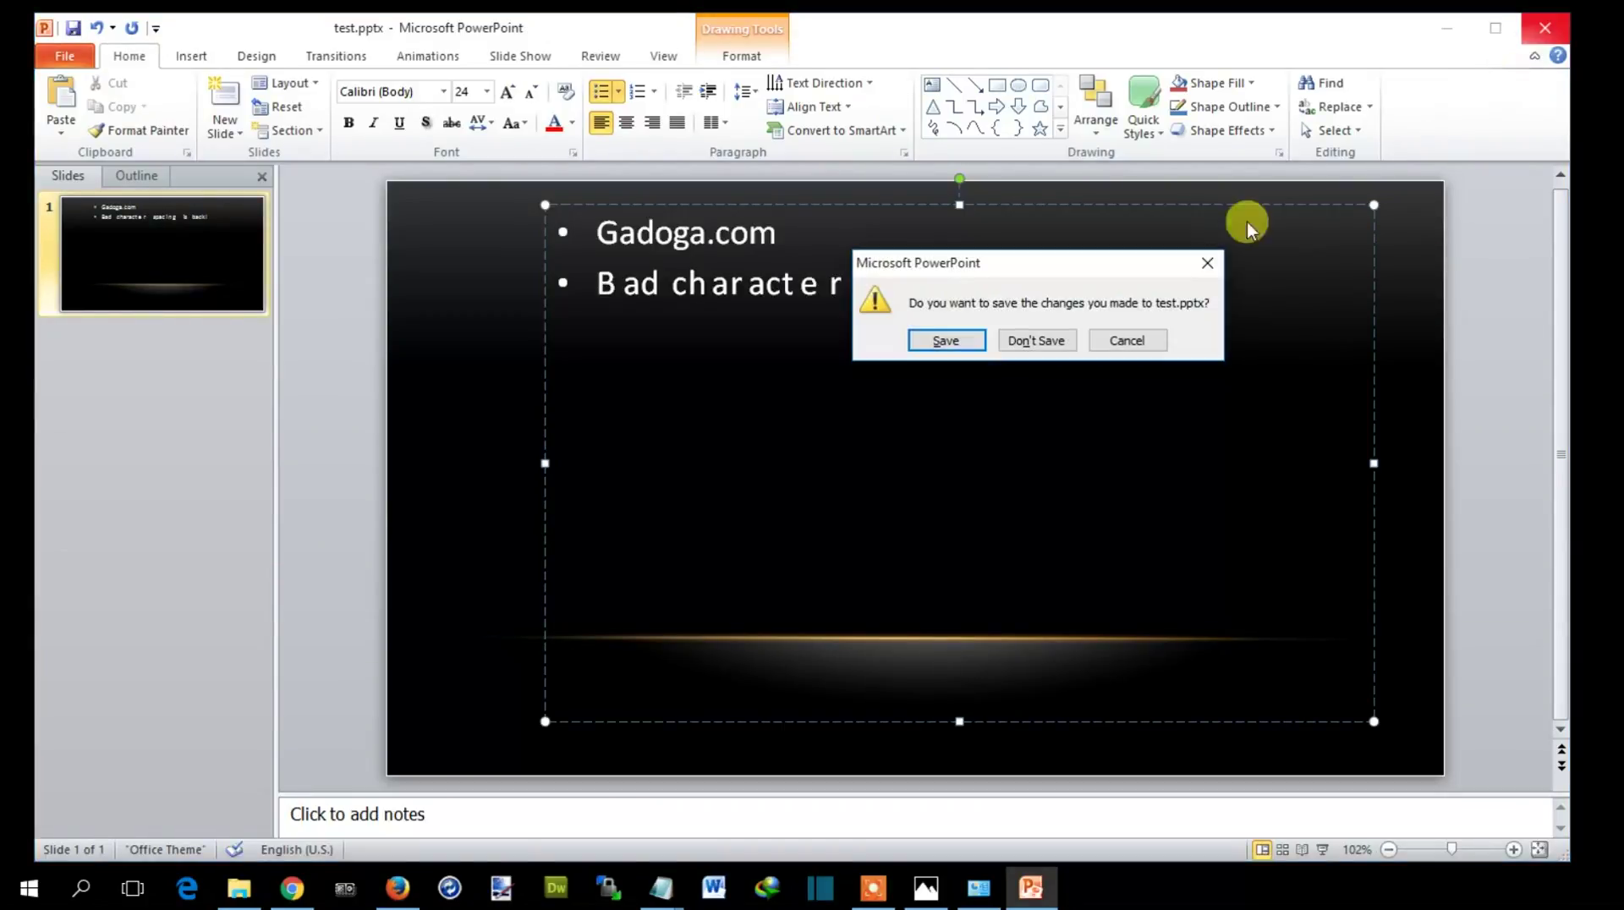
{"action": "left_click", "coordinate": [1046, 342]}
{"action": "left_click", "coordinate": [1147, 448]}
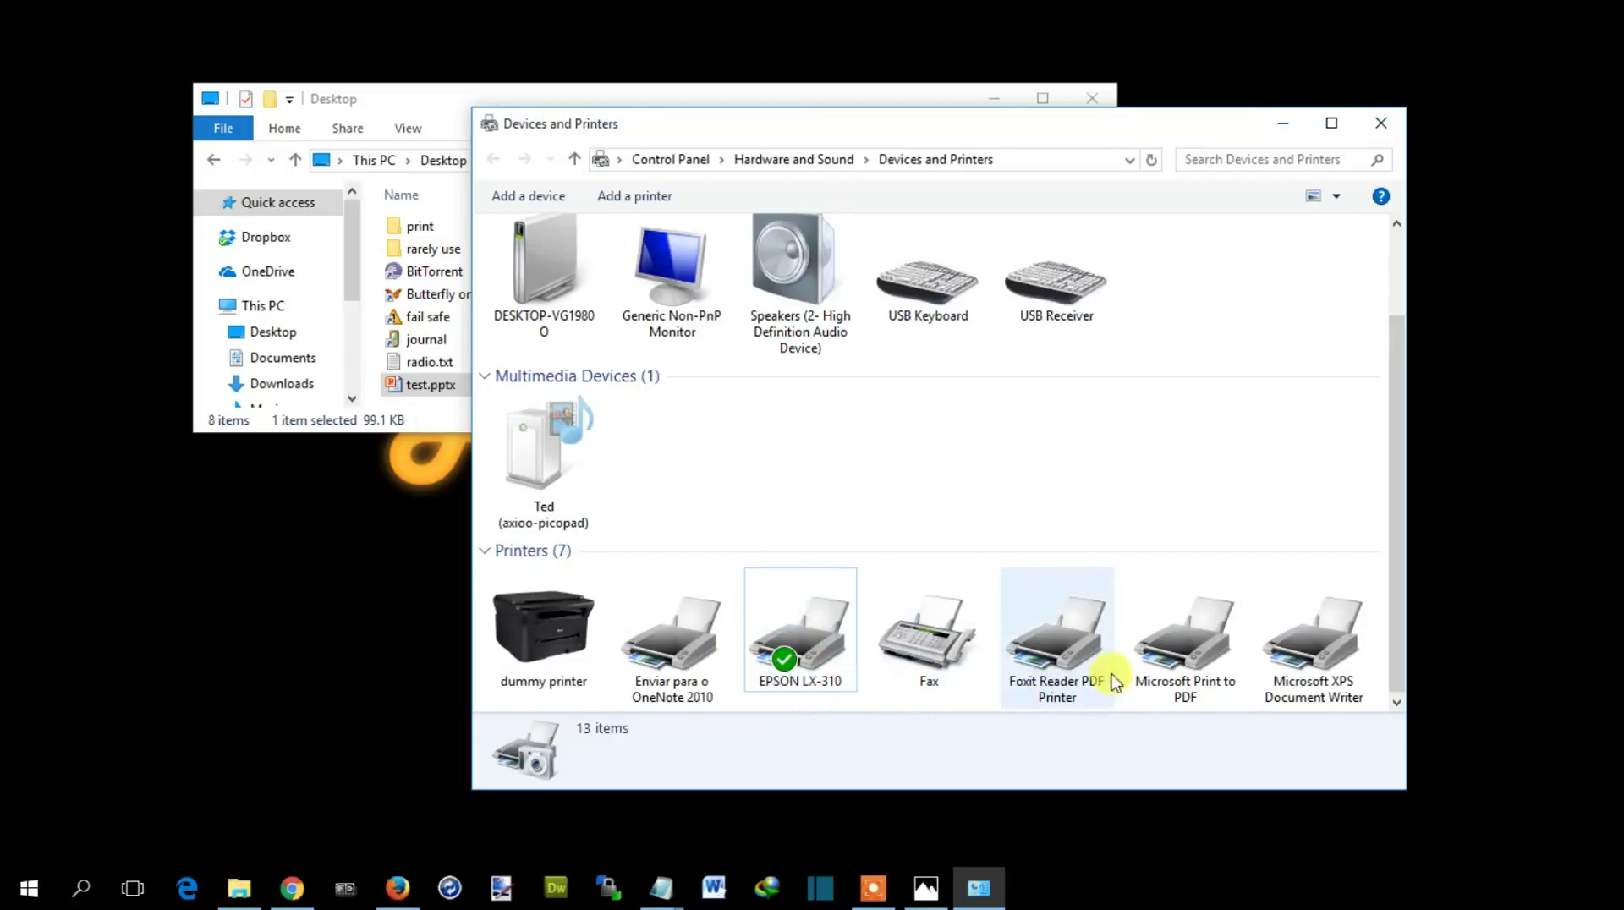
Step: Set Microsoft Print to PDF as the default printer in place of EPSON LX-310
{"action": "left_click", "coordinate": [1196, 657]}
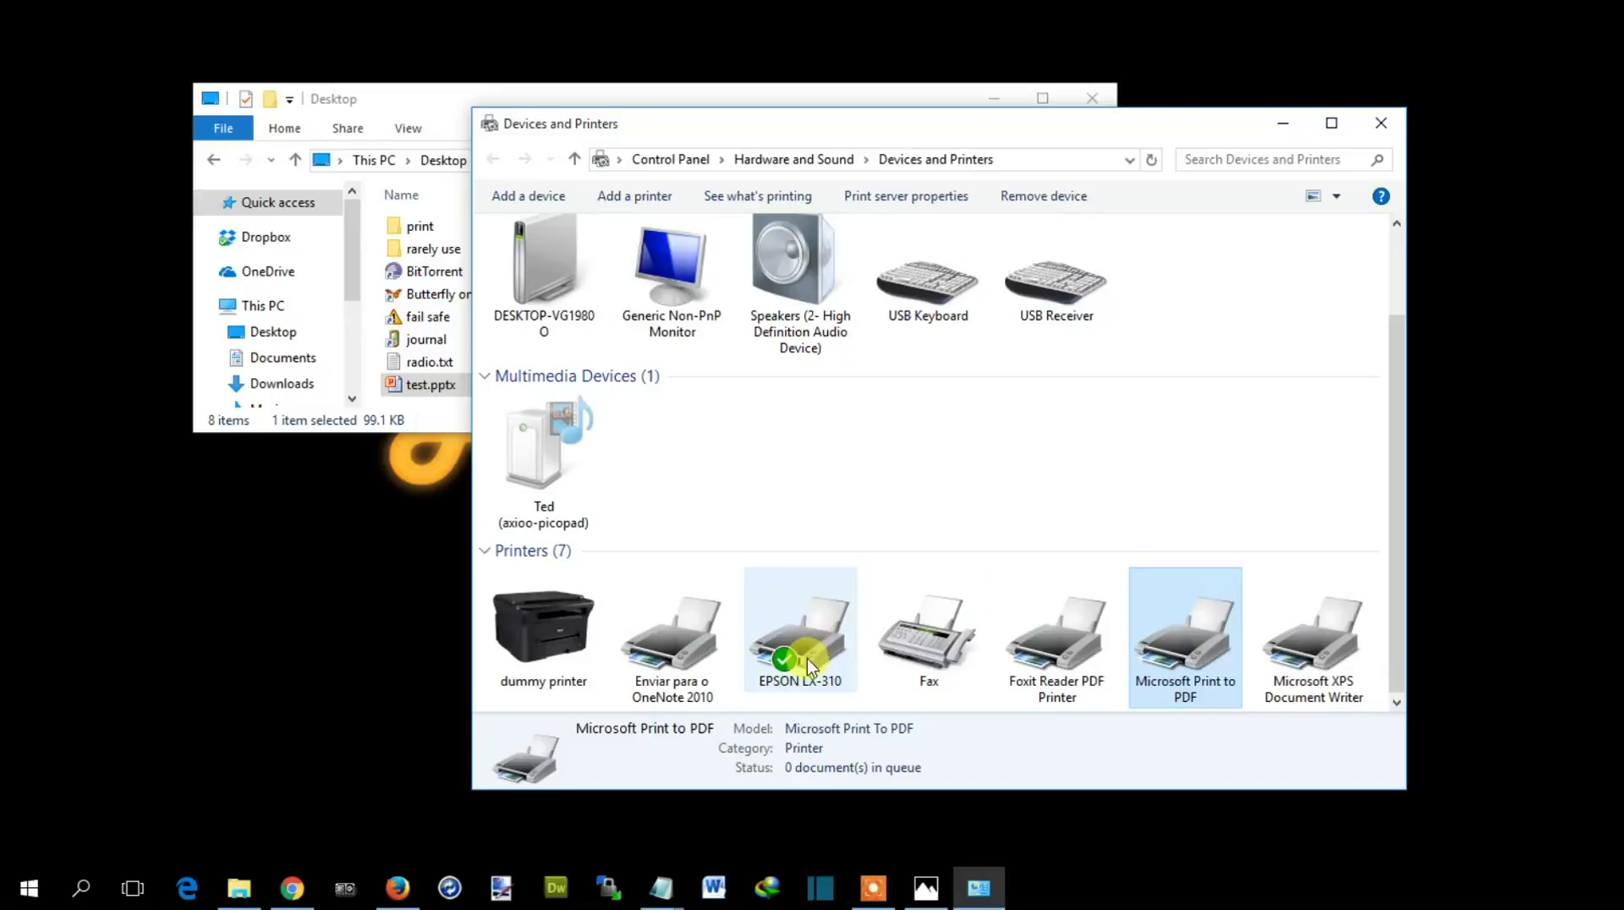
{"action": "left_click", "coordinate": [921, 646]}
{"action": "left_click", "coordinate": [1326, 637]}
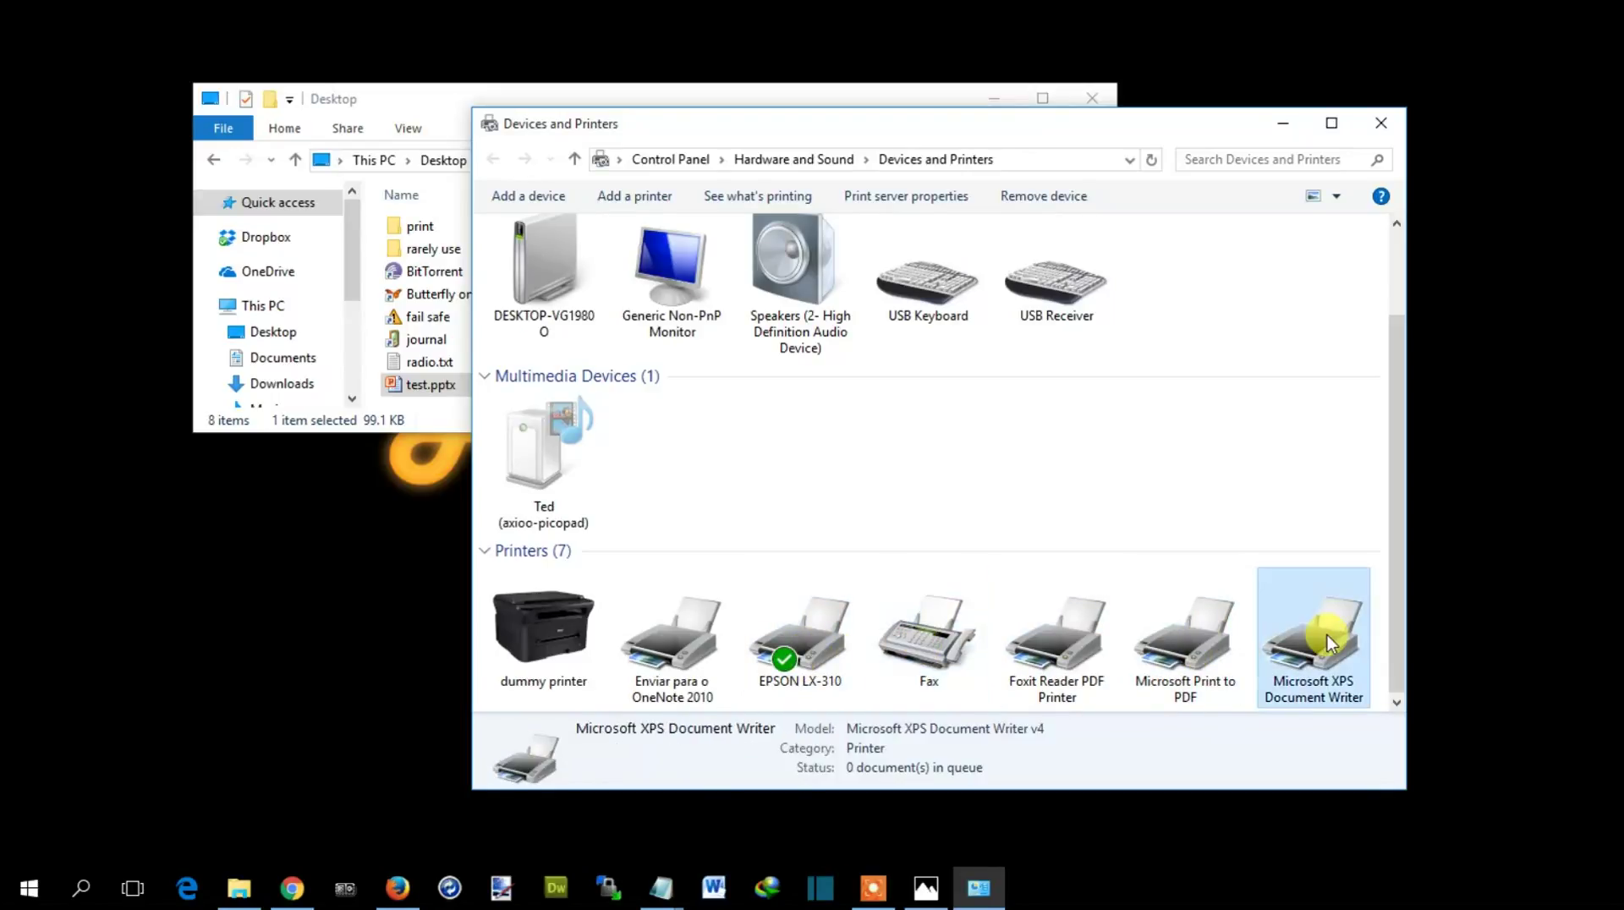
{"action": "left_click", "coordinate": [1180, 638]}
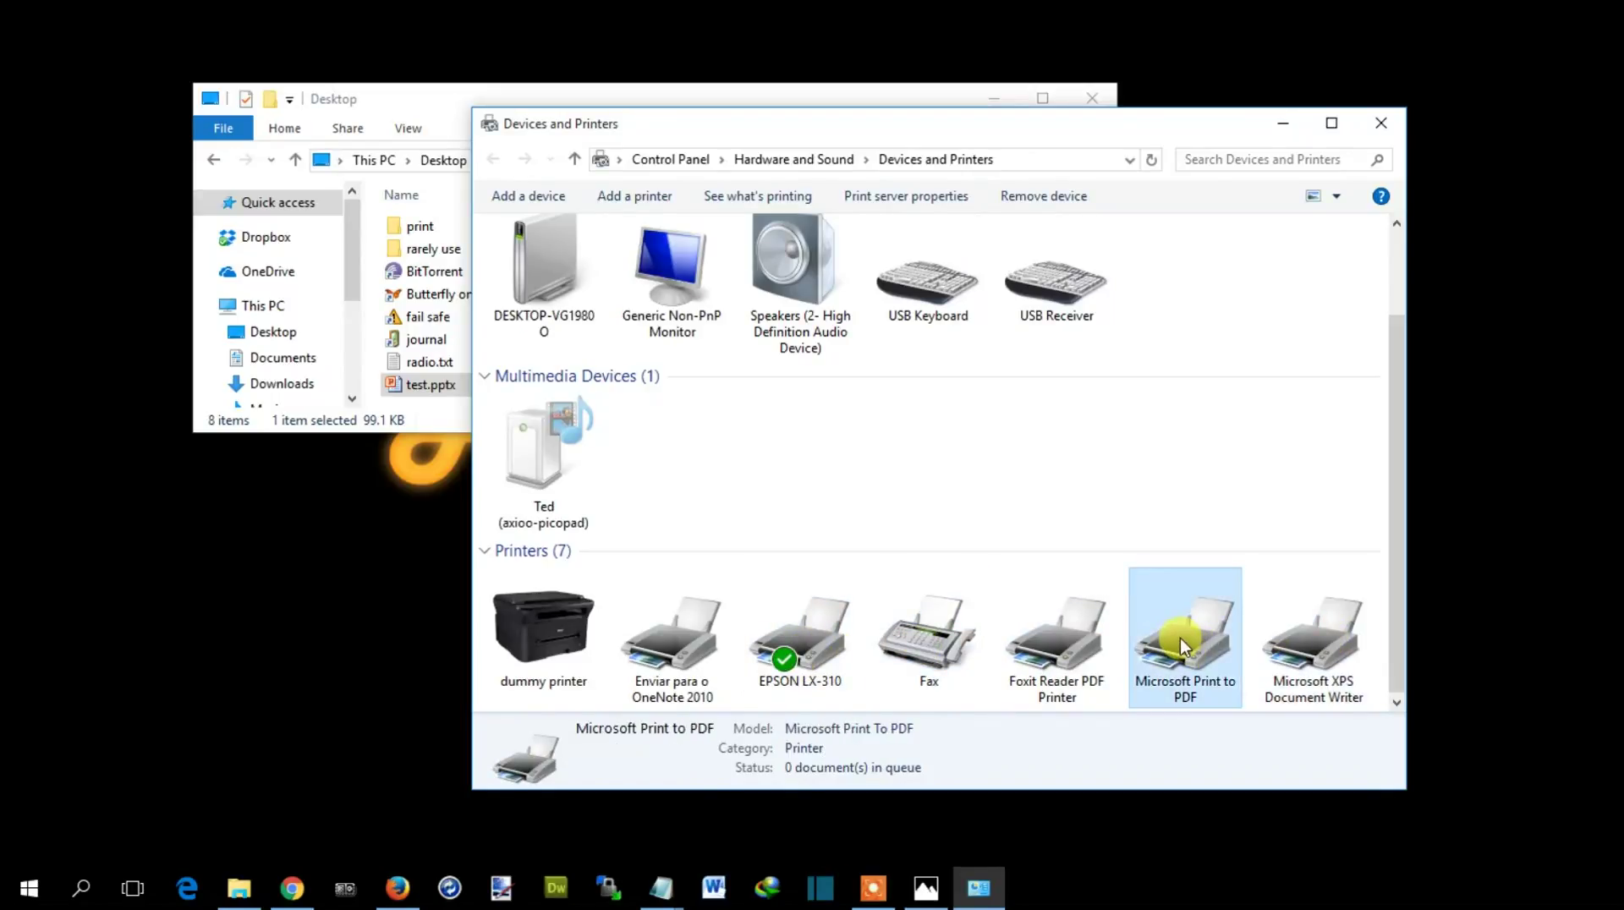
{"action": "right_click", "coordinate": [1220, 657]}
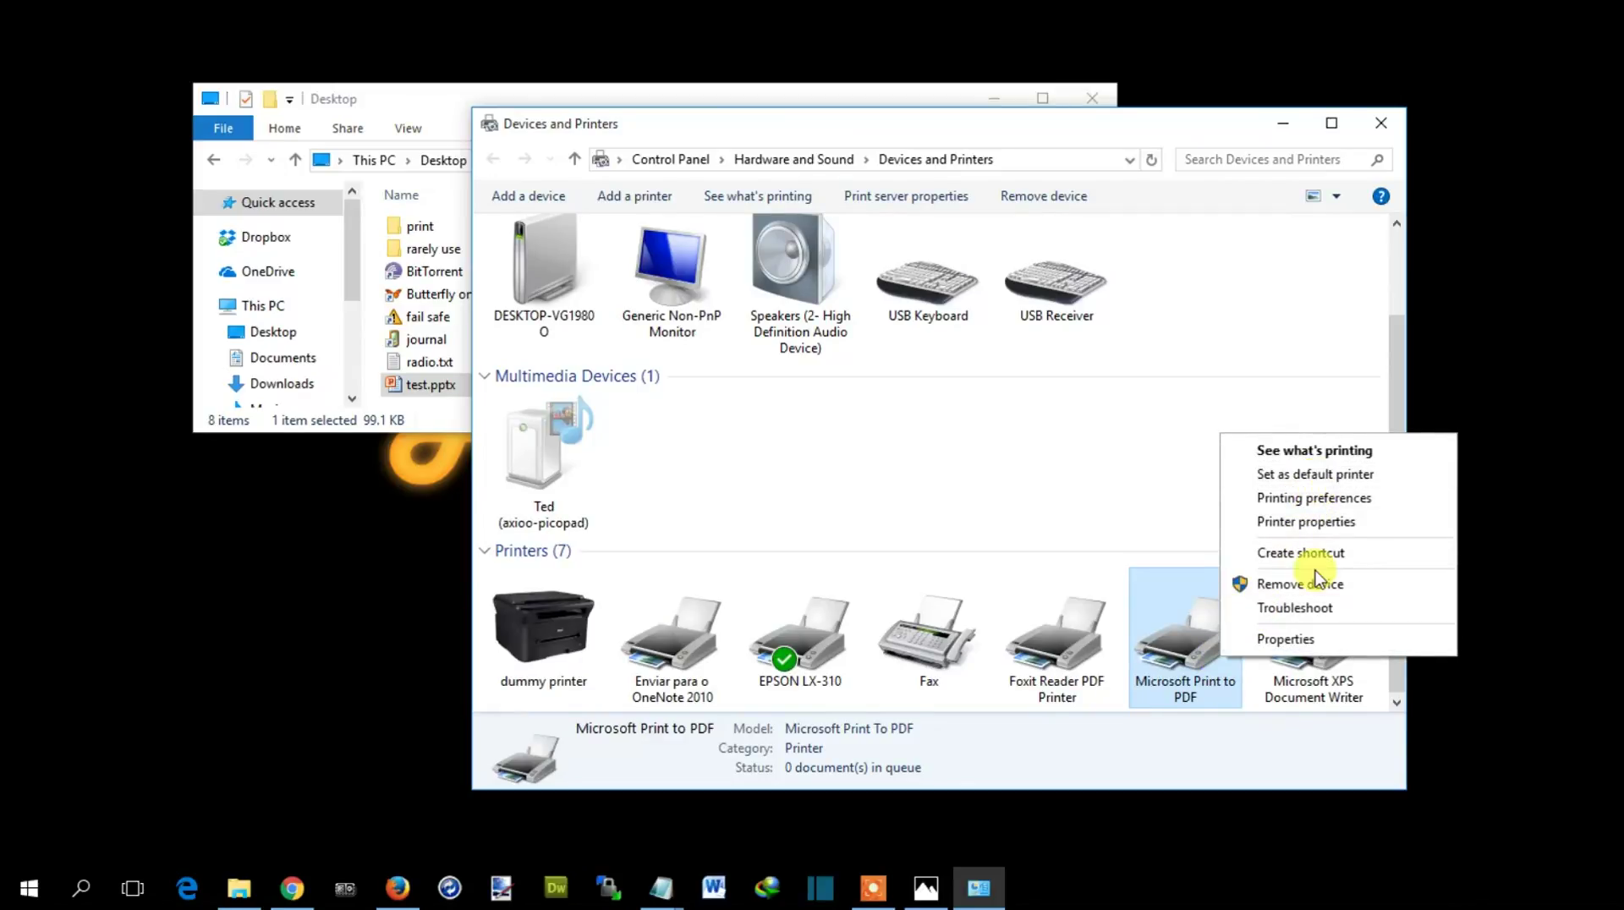
{"action": "left_click", "coordinate": [1336, 475]}
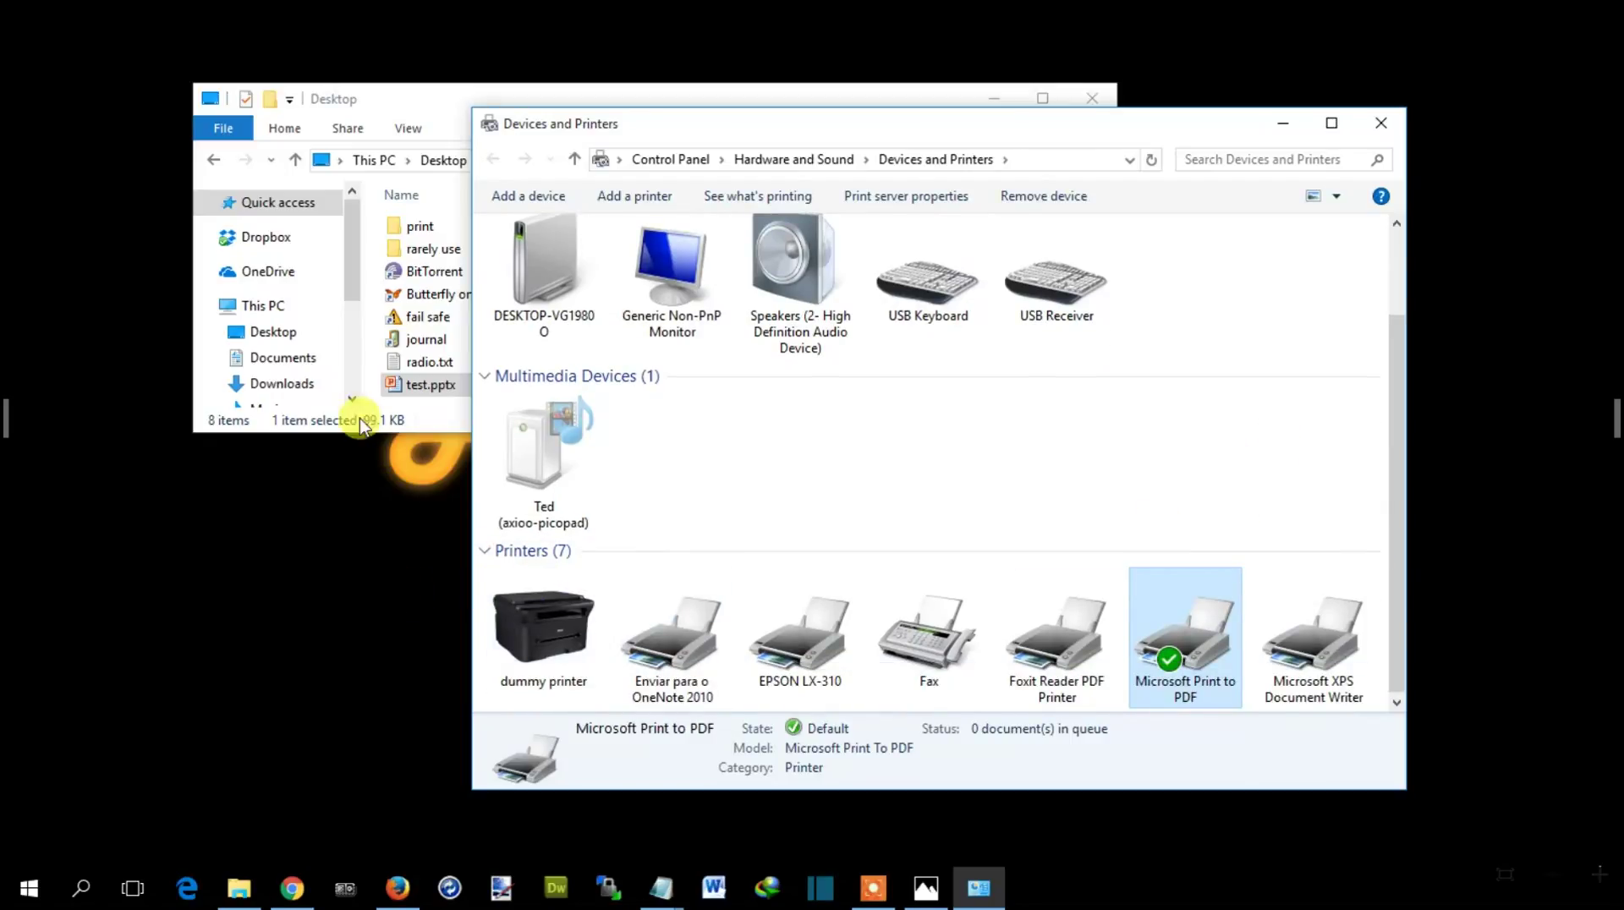
{"action": "left_click", "coordinate": [352, 362]}
Step: Reopen test.pptx and add 'Tes character spacing = OK' as a bullet under Gadoga.com
{"action": "double_click", "coordinate": [428, 385]}
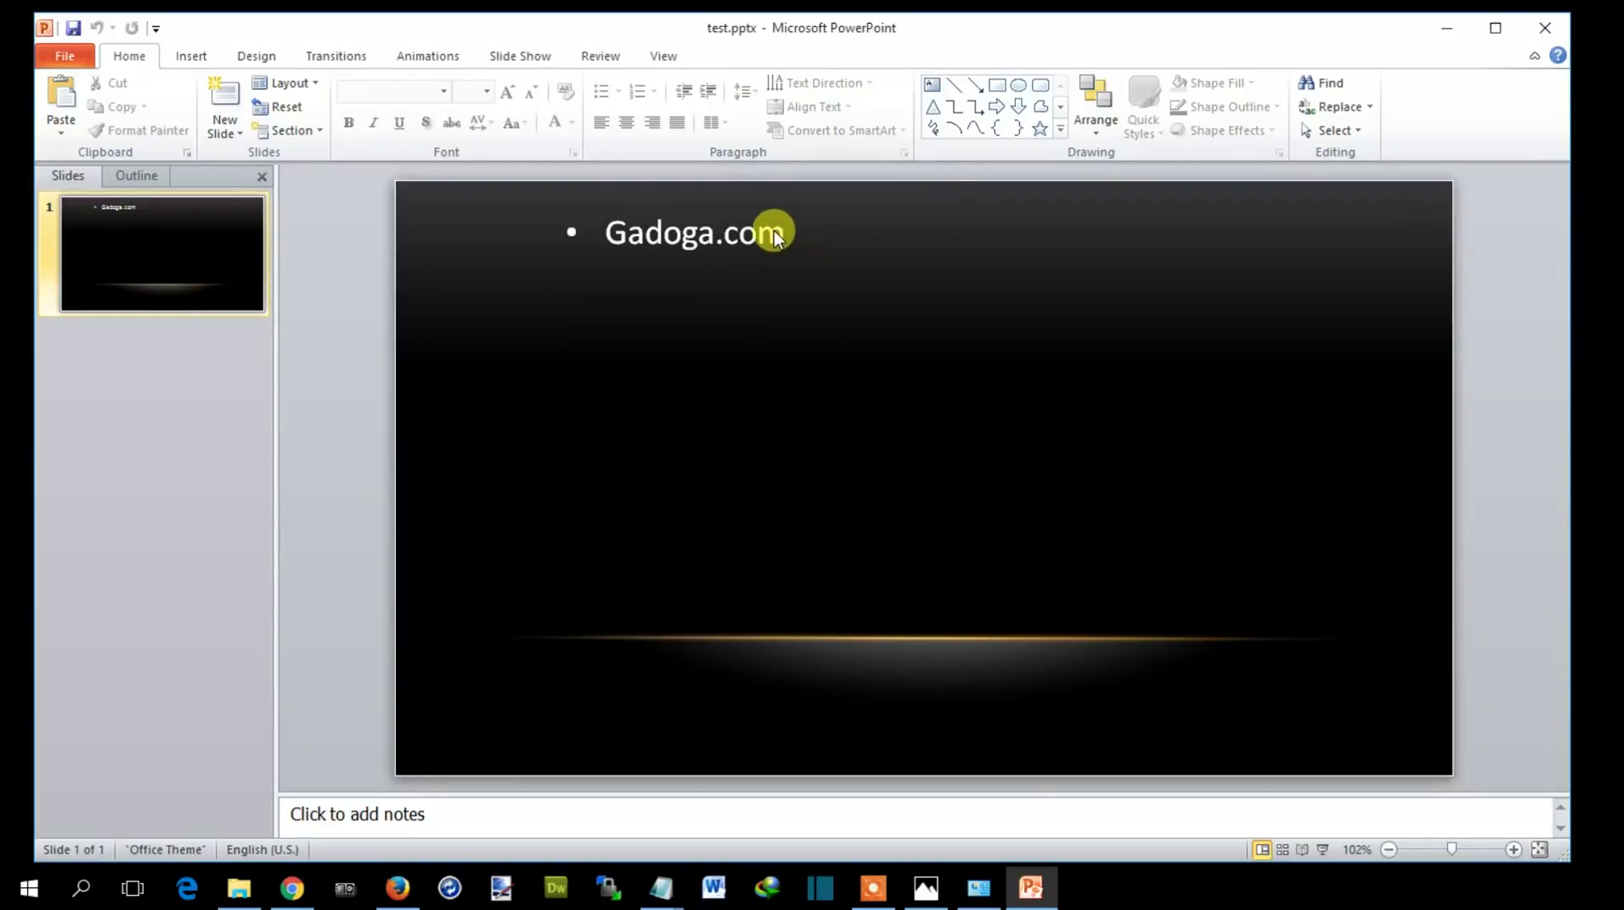
{"action": "left_click", "coordinate": [780, 234]}
{"action": "key", "text": "Return"}
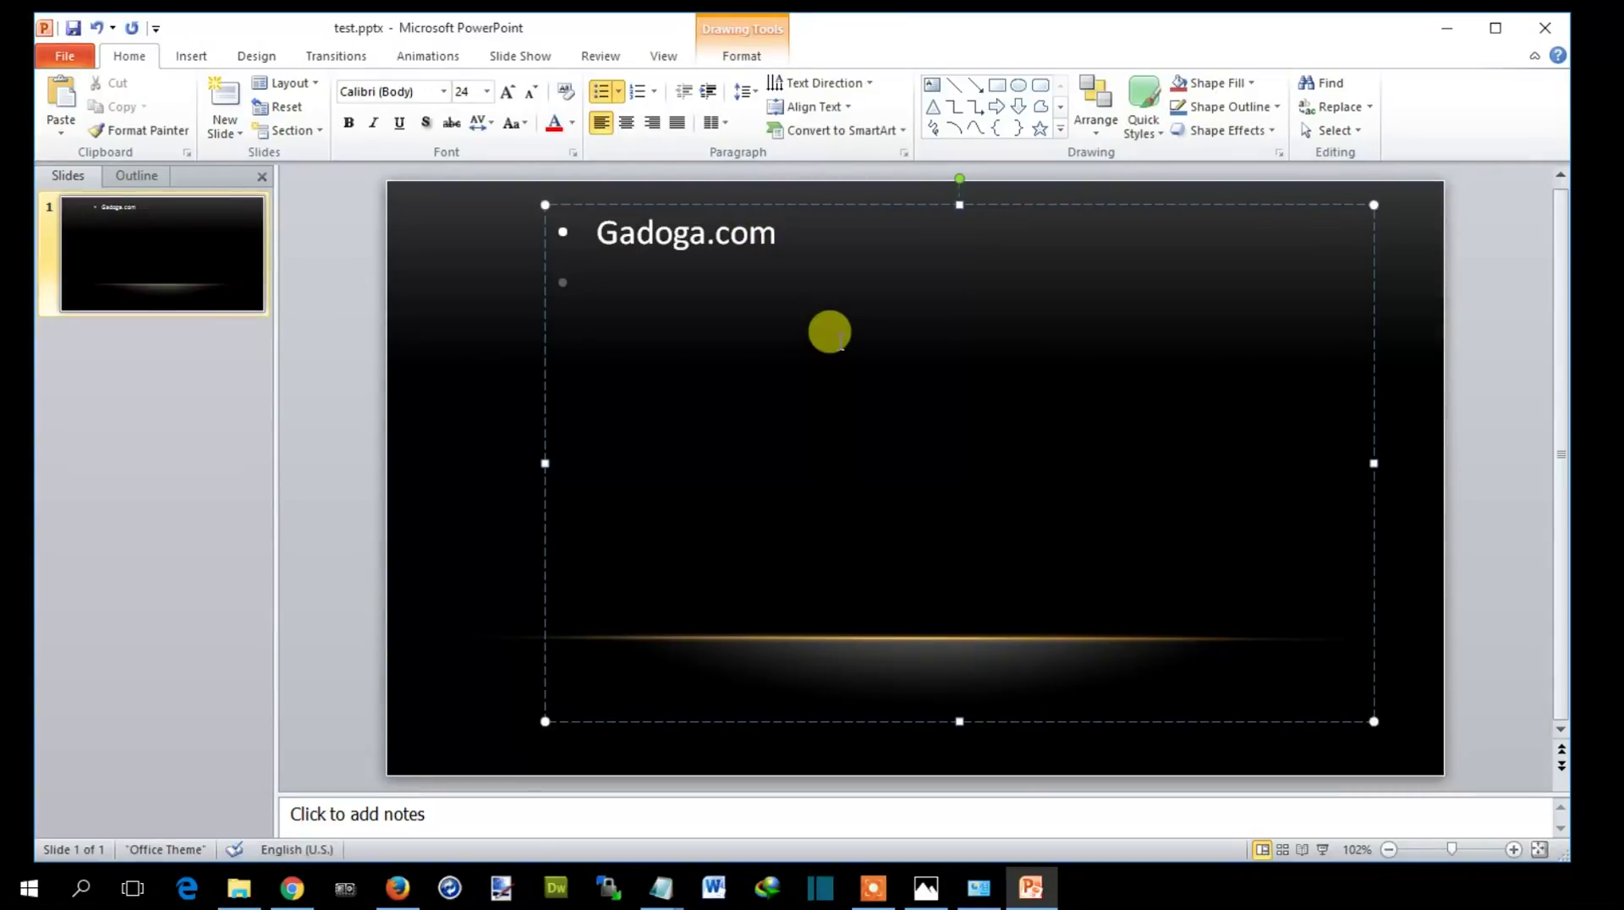
{"action": "type", "text": "tes character spacing = OK"}
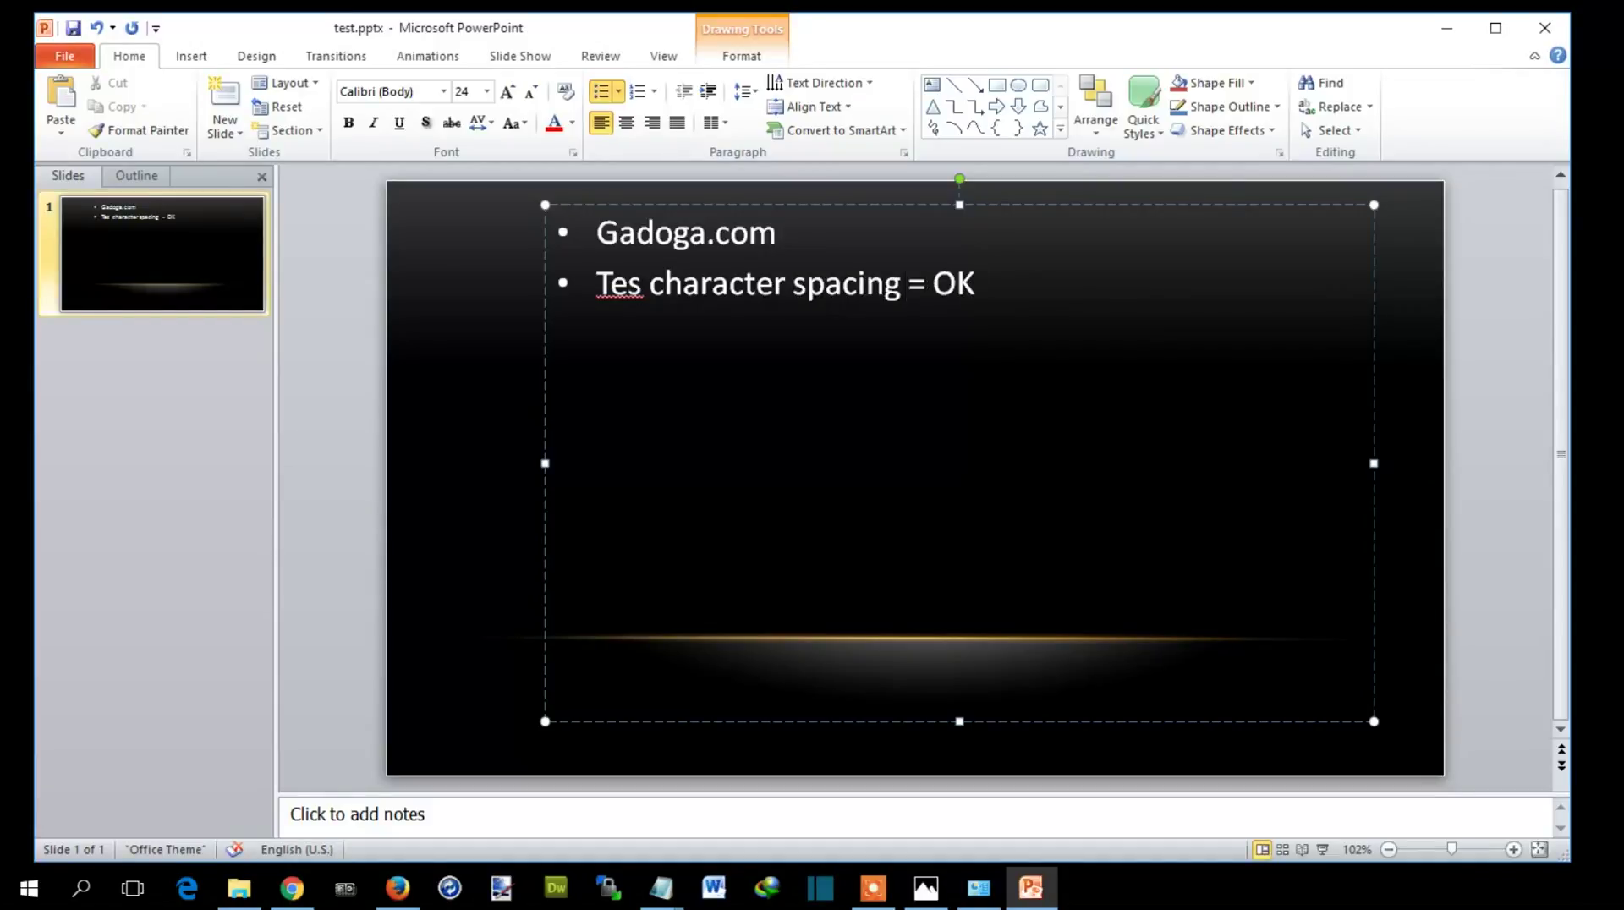